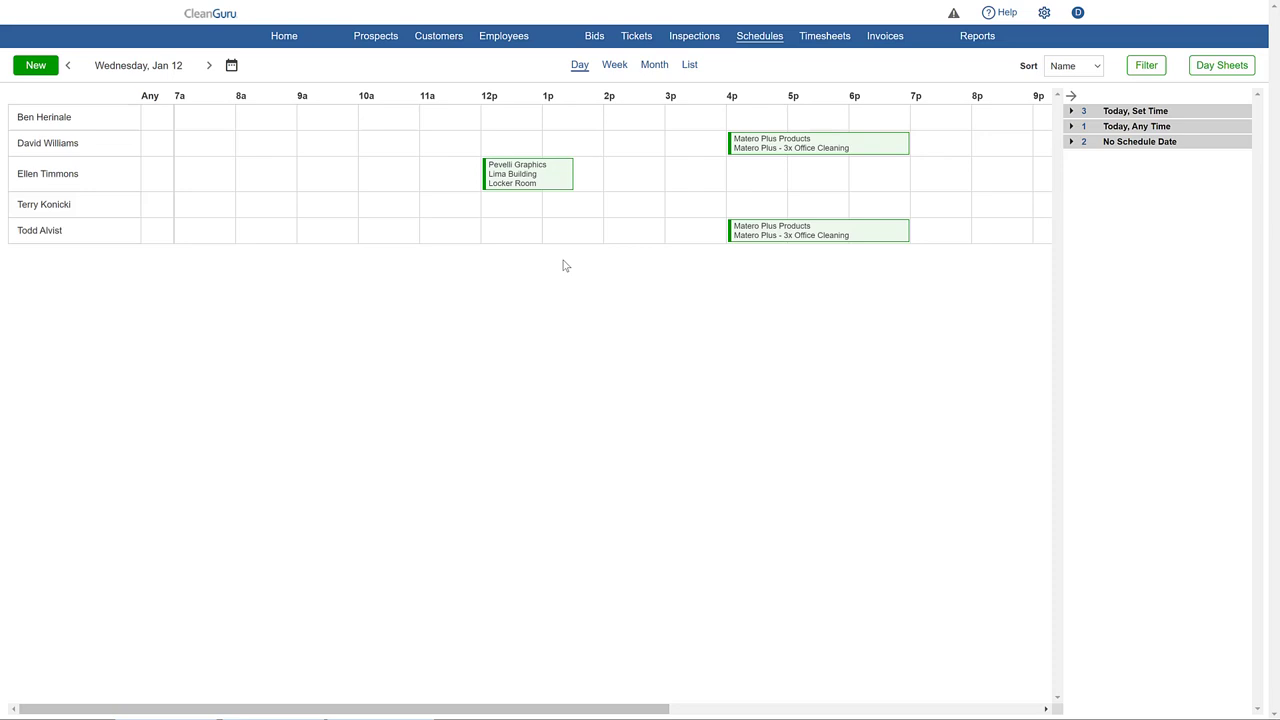
Add an office-based employee paid $15.00/hr with hire date 1/12/2022 in Employees
left_click(1165, 67)
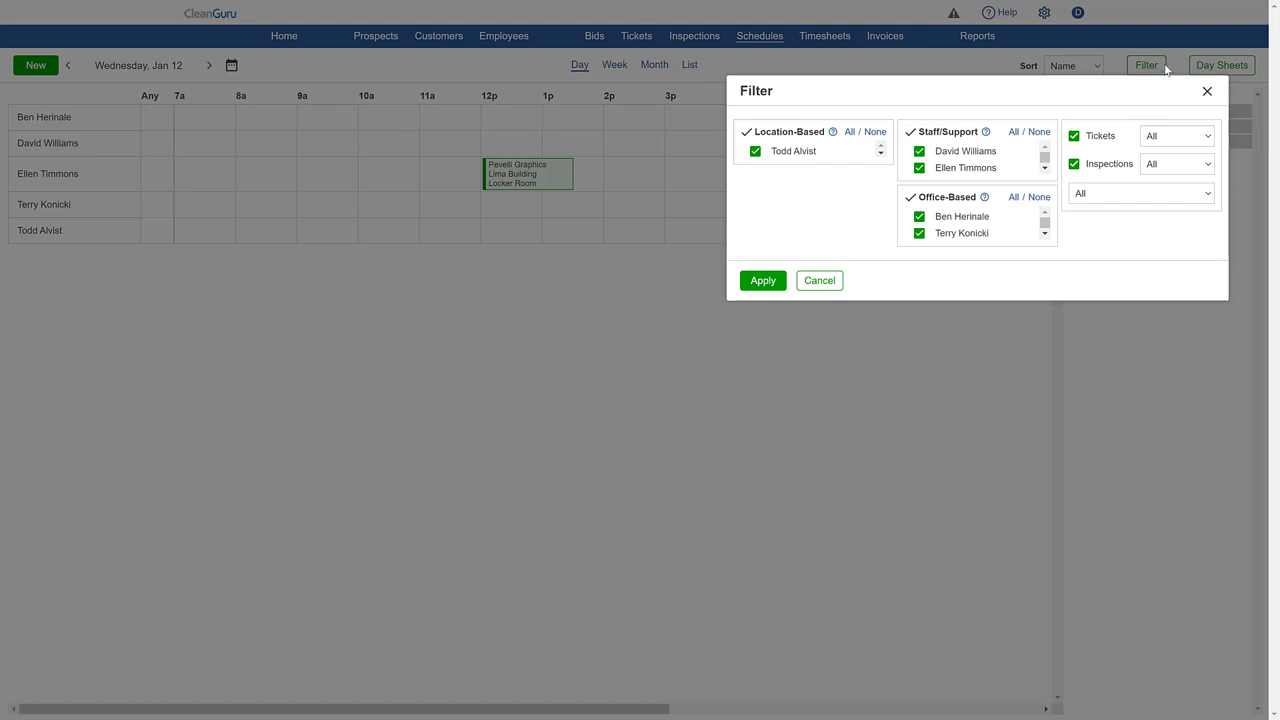
left_click(833, 285)
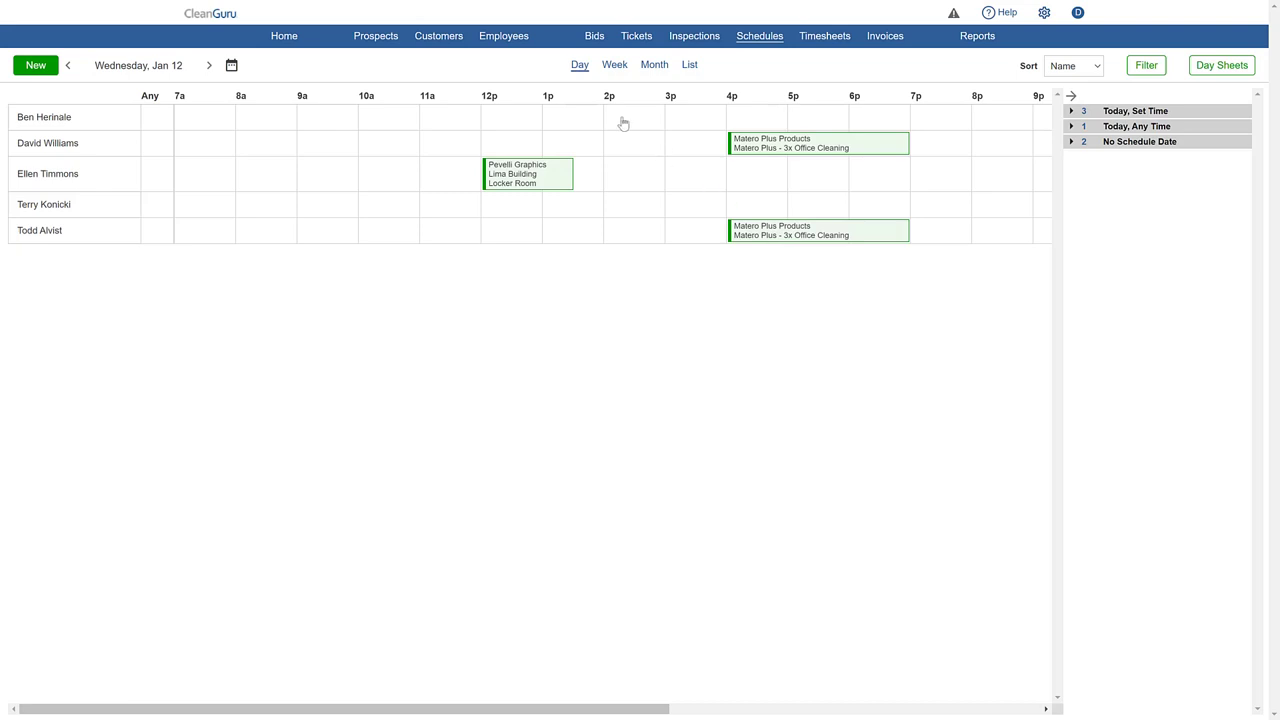
left_click(515, 39)
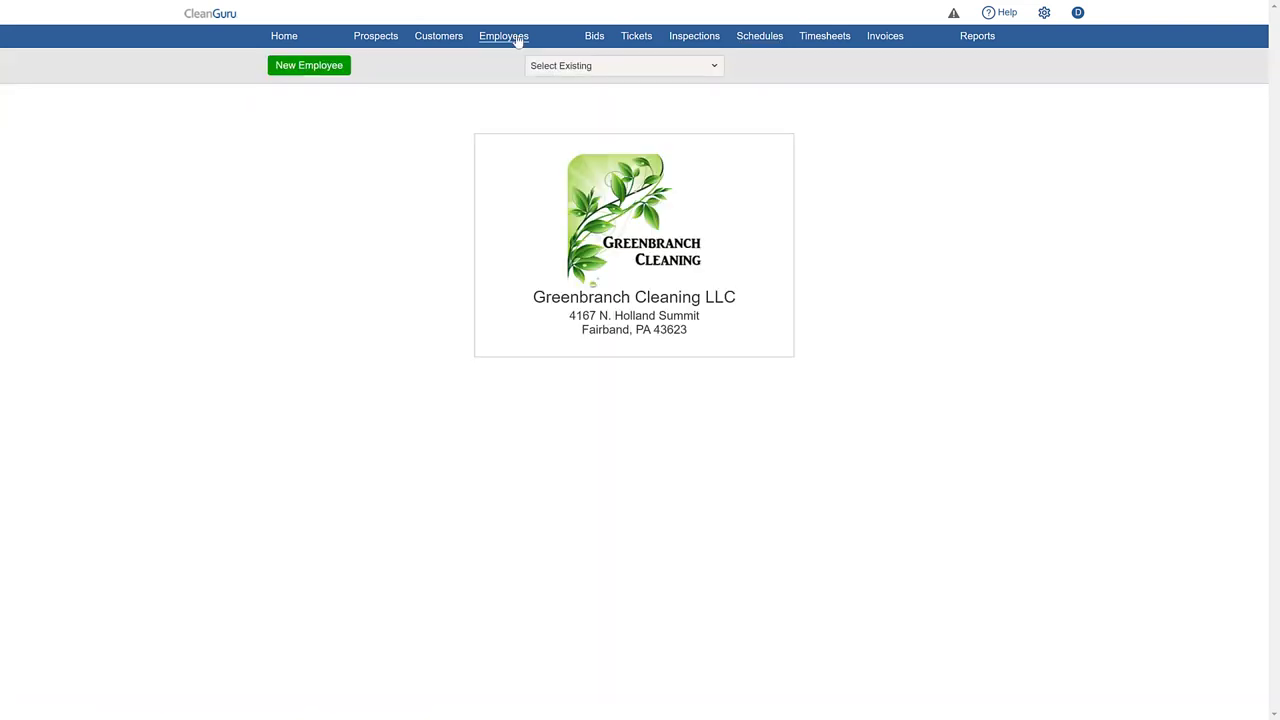
left_click(340, 72)
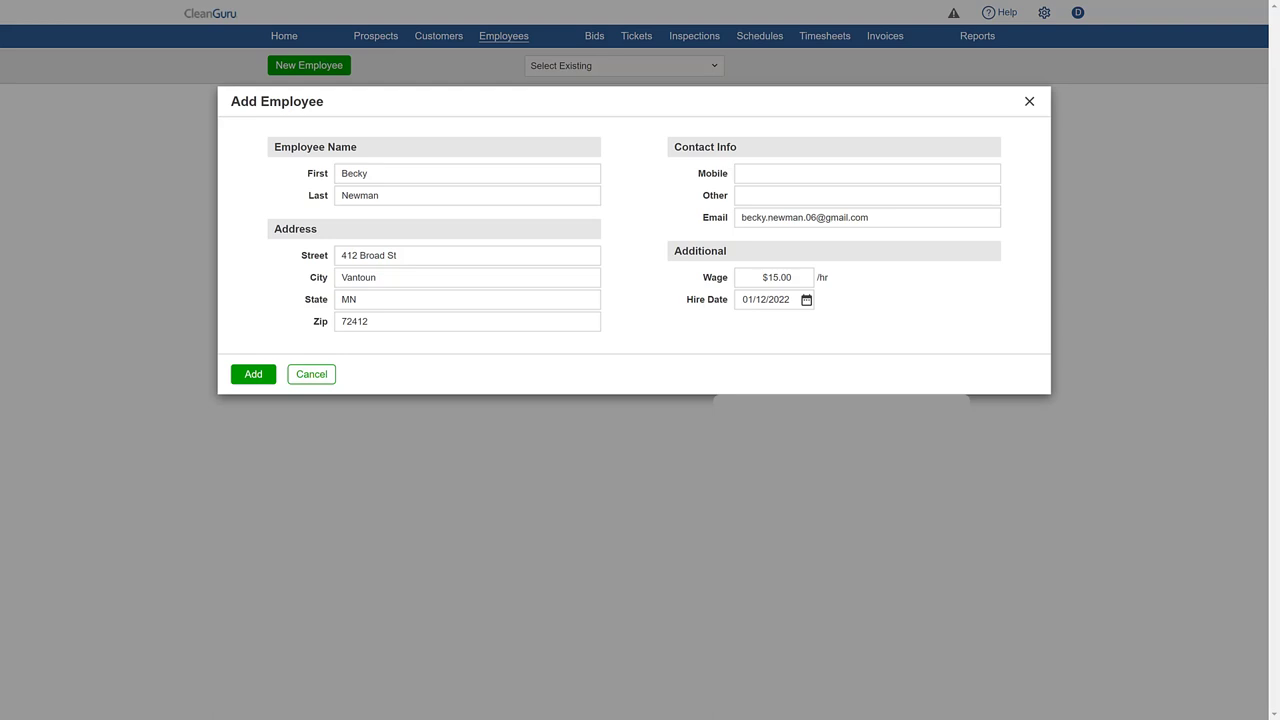
left_click(263, 378)
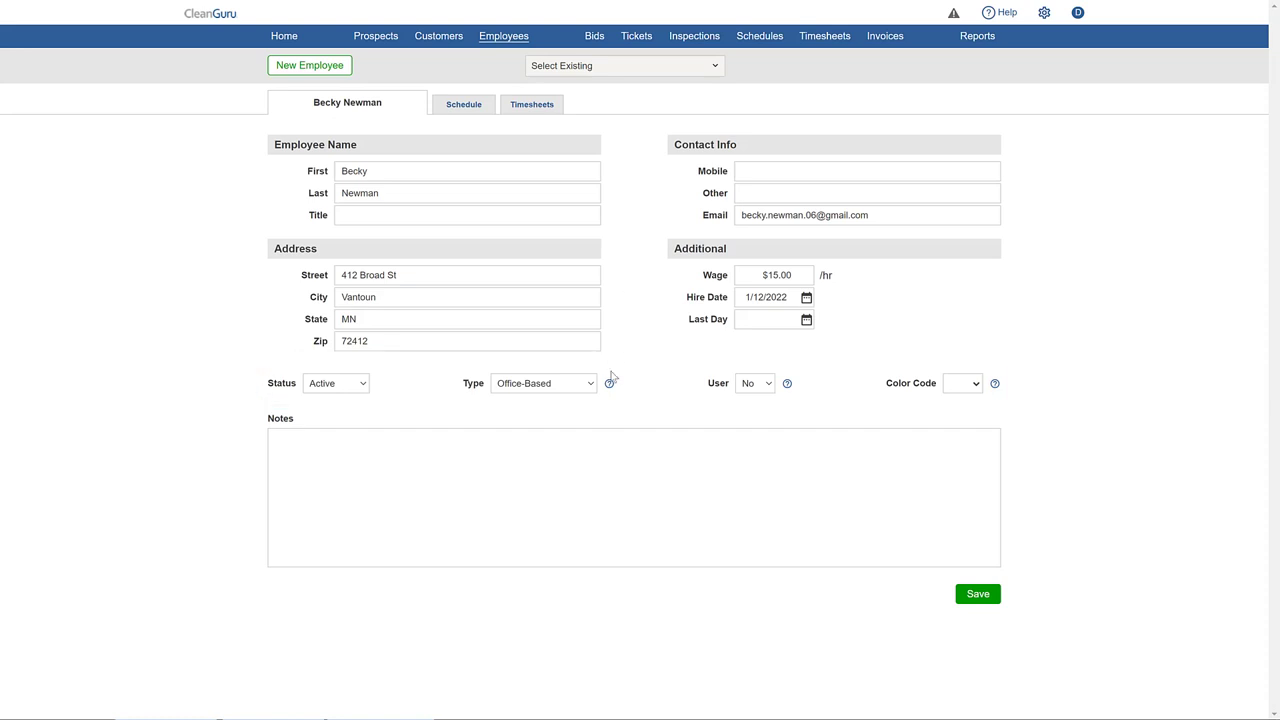
Set the new employee's User access to Yes
mouse_move(613, 388)
left_click(769, 384)
left_click(768, 410)
Begin a new schedule entry from the new employee's 6p cell on Monday, Mar 7
left_click(766, 42)
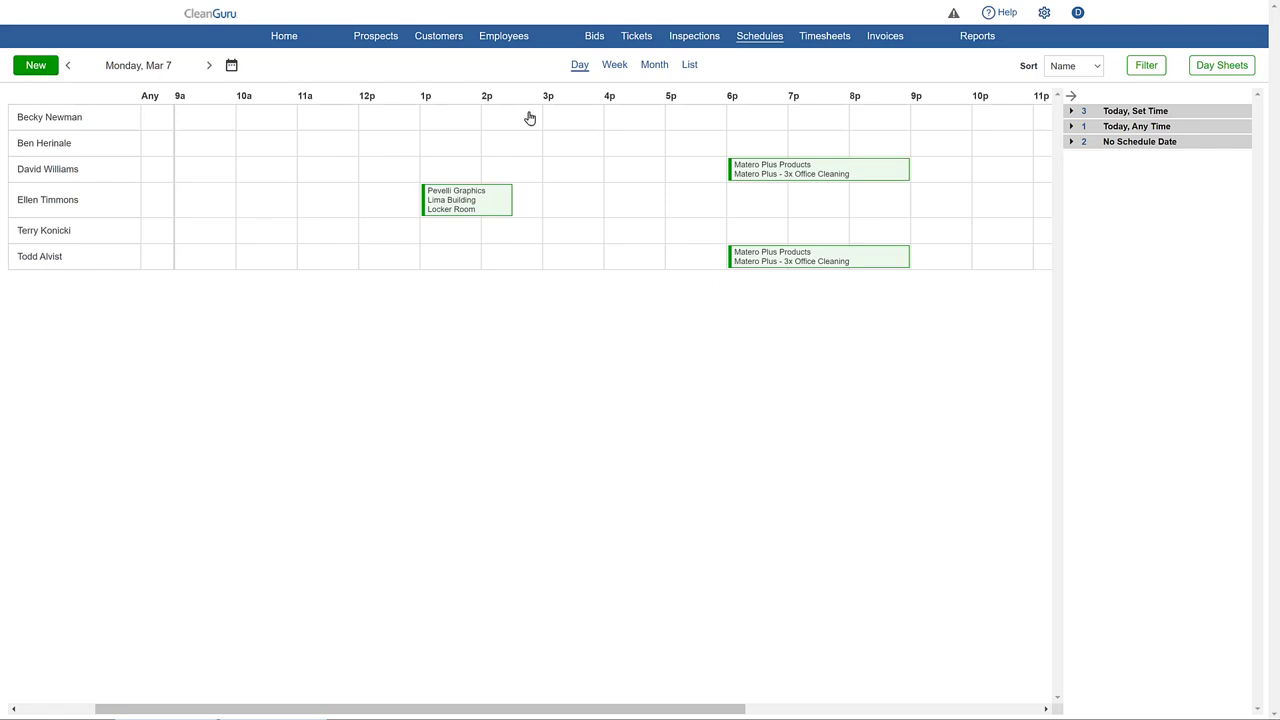
left_click(735, 124)
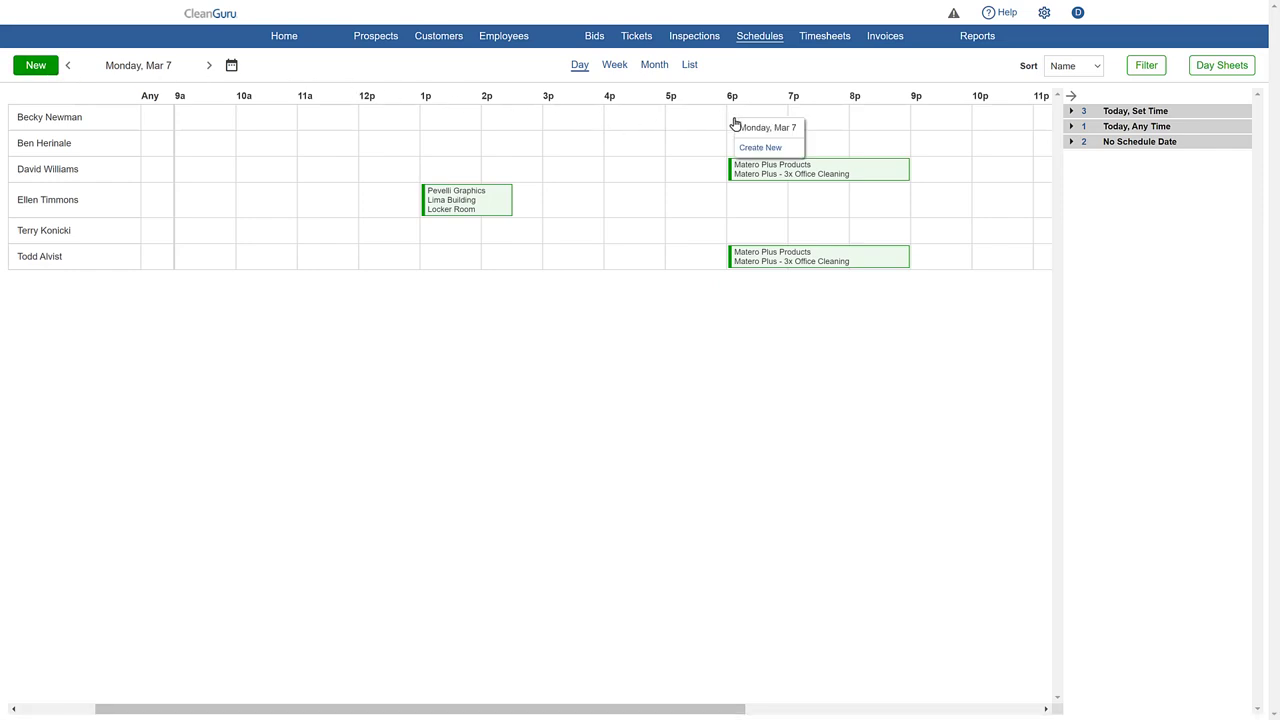
left_click(793, 152)
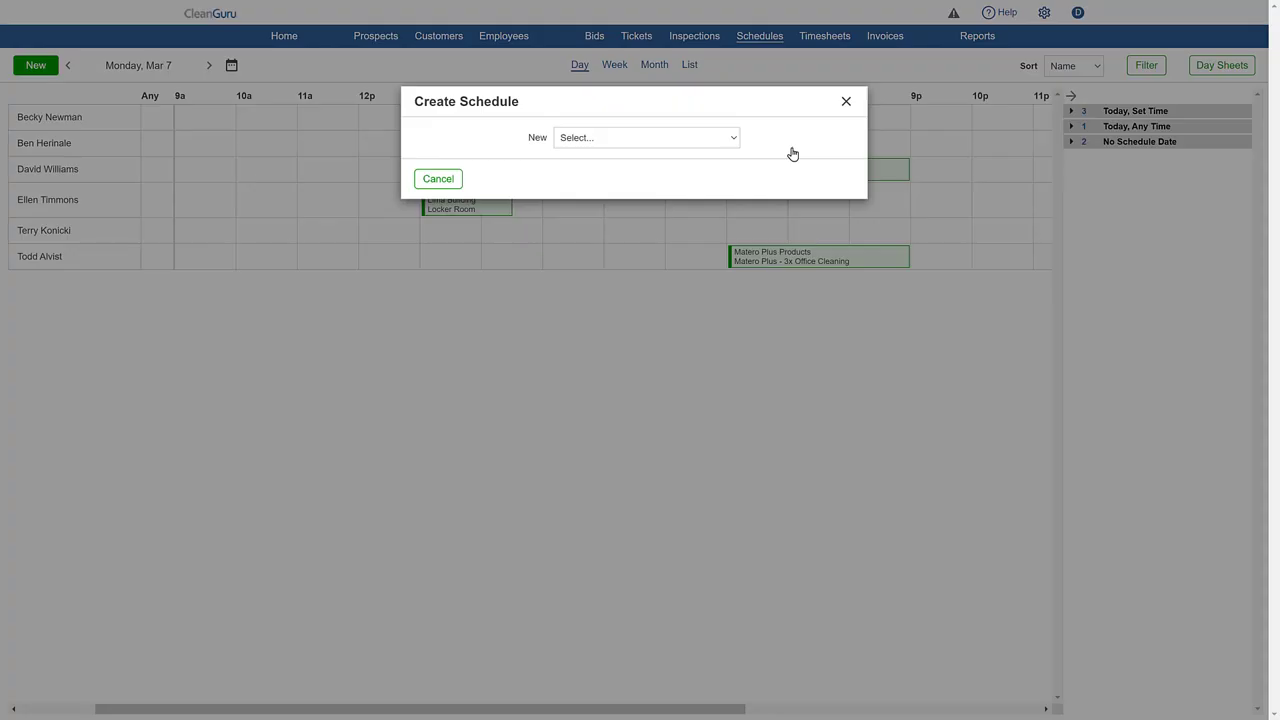
left_click(733, 139)
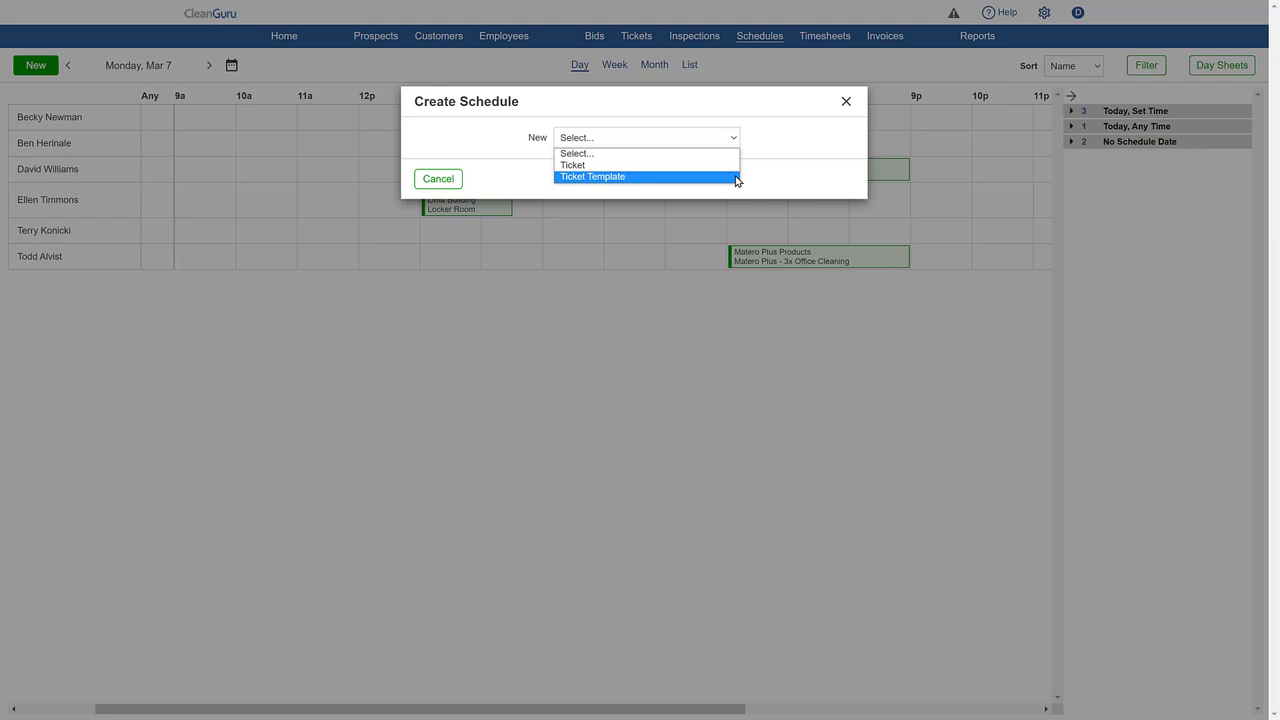
Base a ticket template for Tiffin Building on its Weekly Cleaning bid, named 'Pevelli Graphics 5x Office Cleaning'
left_click(737, 177)
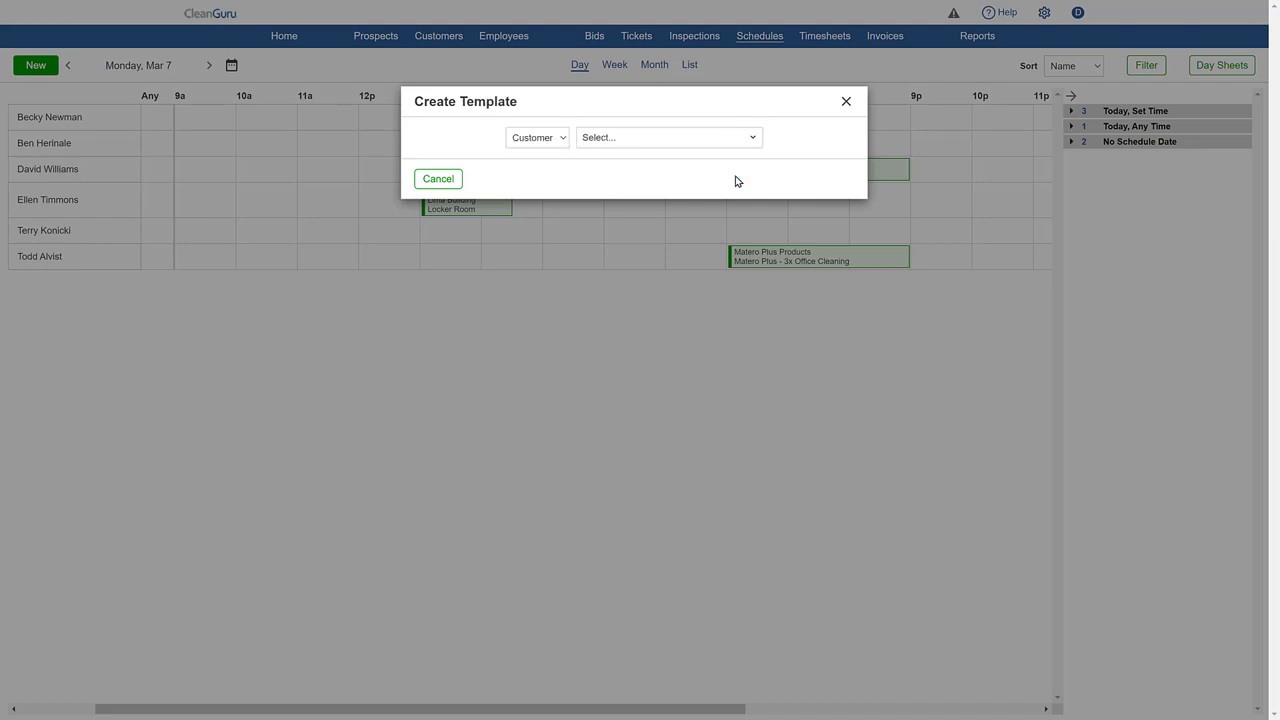
left_click(753, 141)
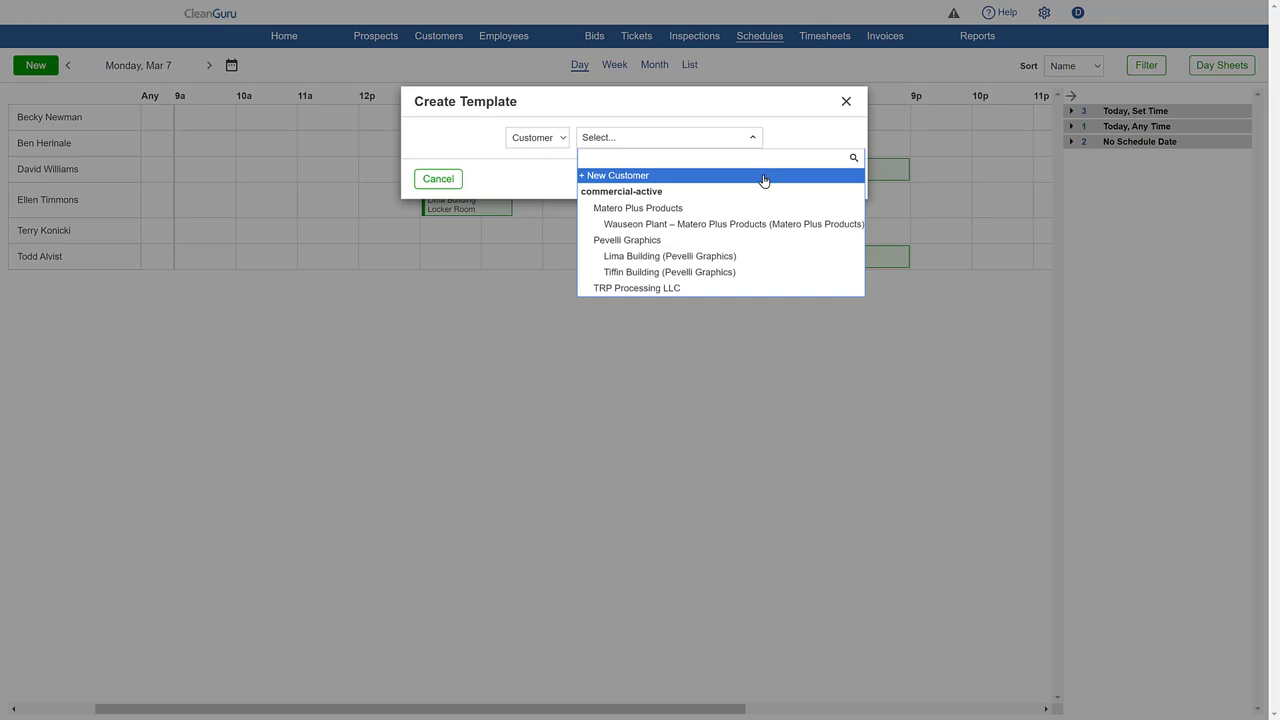
left_click(758, 272)
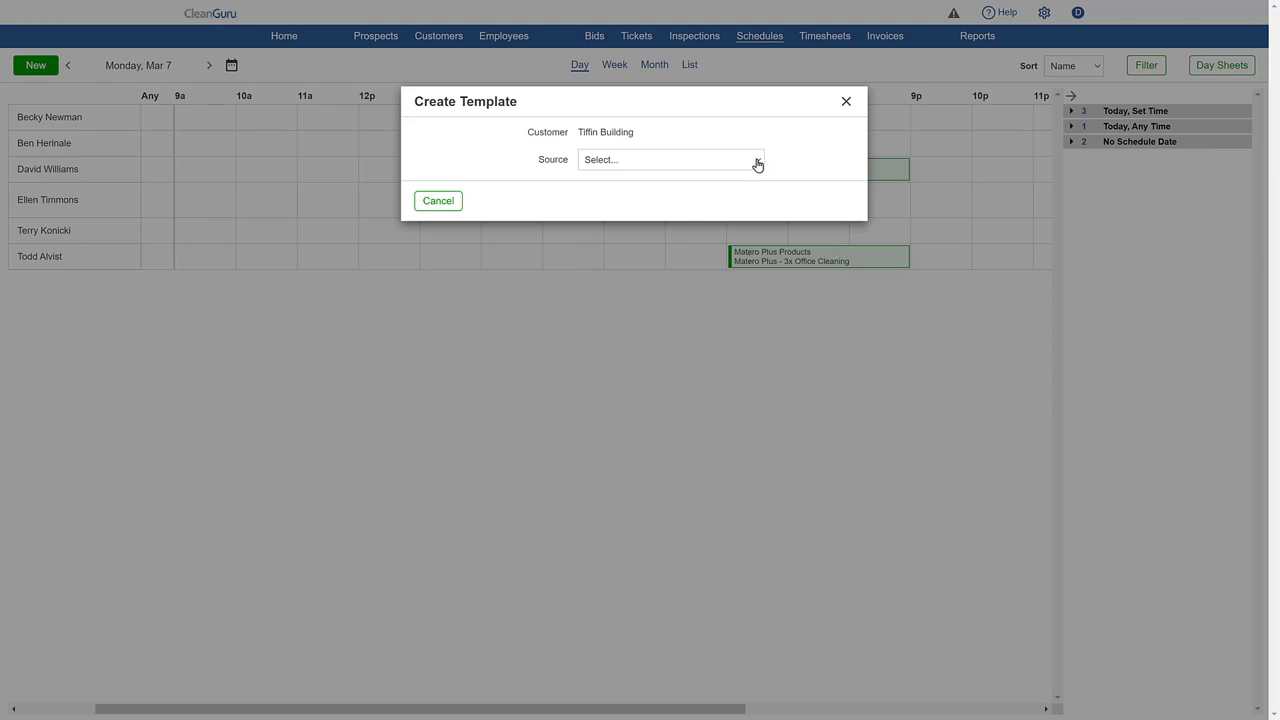
left_click(757, 163)
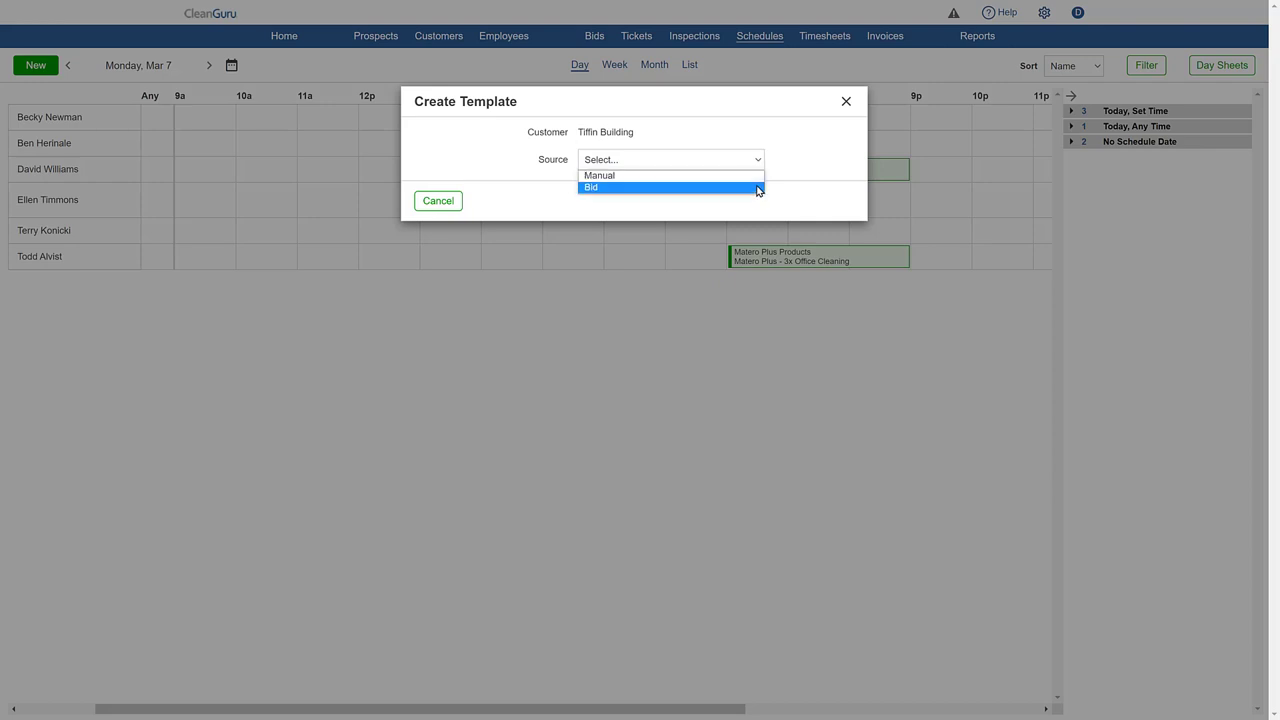
left_click(759, 188)
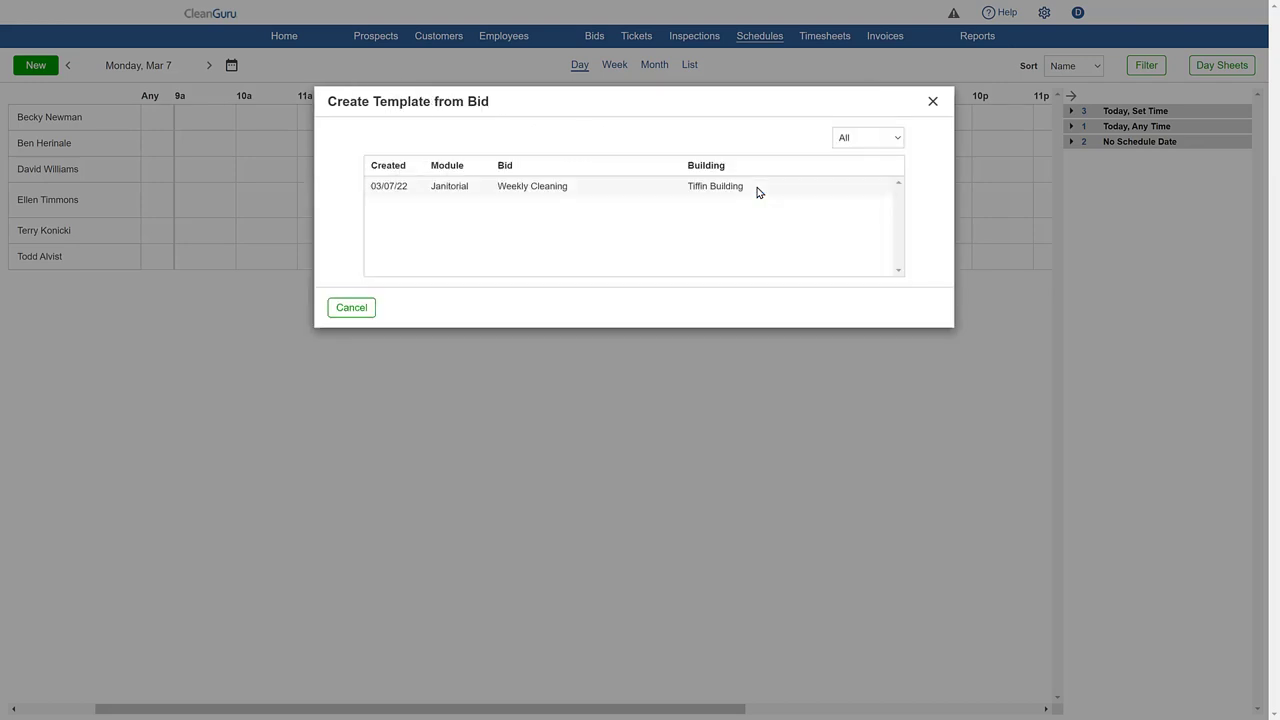
left_click(597, 192)
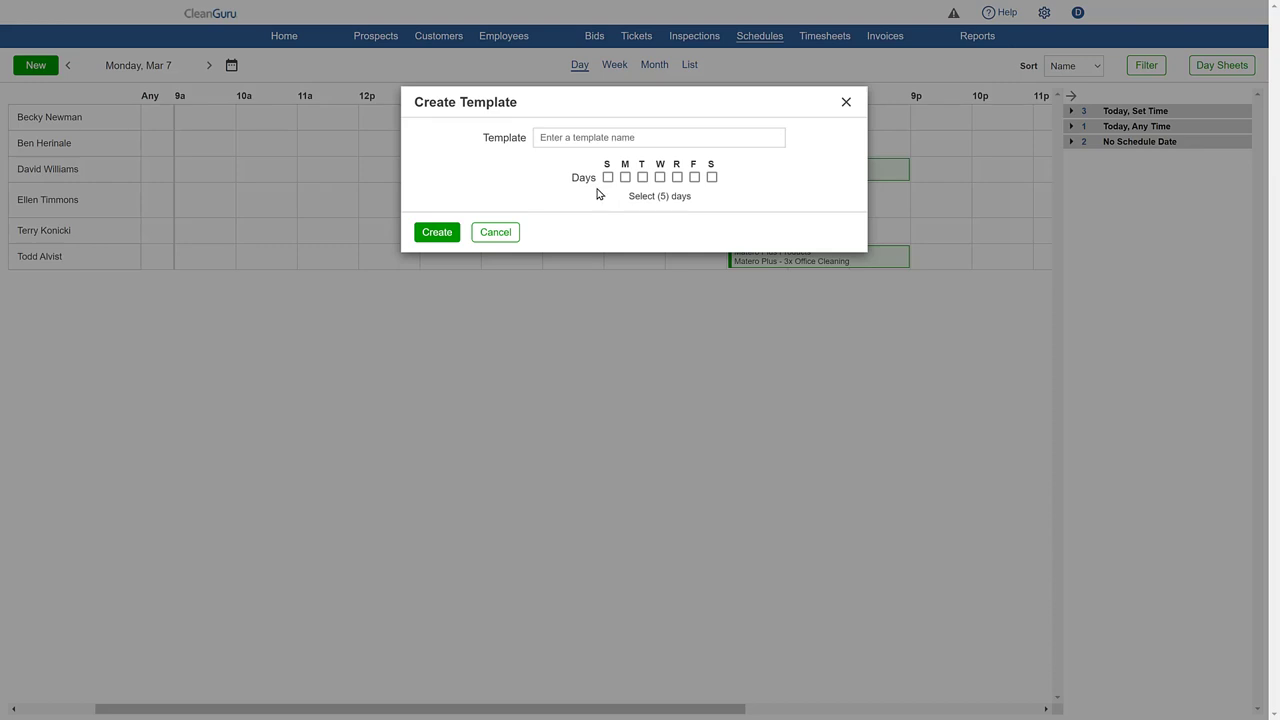
left_click(657, 134)
type("Pevelli Graphics 5x Office Cleaning")
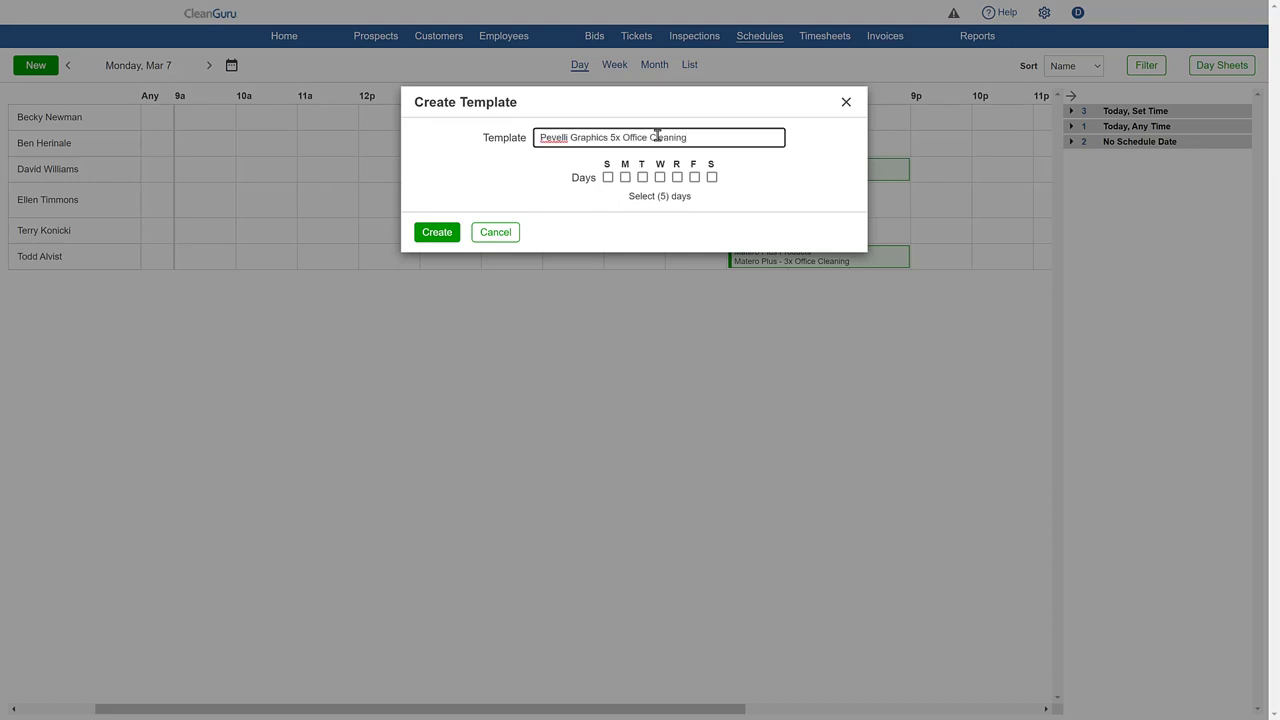
Select Monday through Friday and create the template
left_click(625, 177)
left_click(642, 177)
left_click(659, 177)
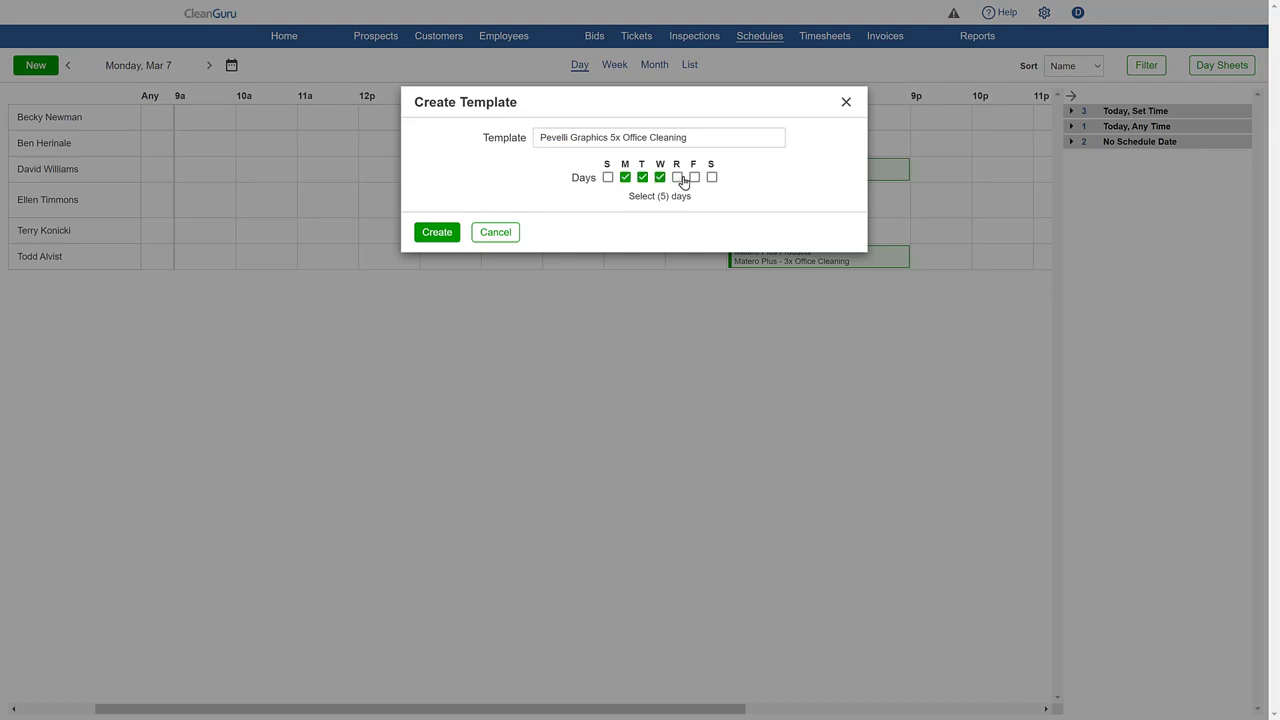
left_click(677, 177)
left_click(694, 177)
left_click(446, 236)
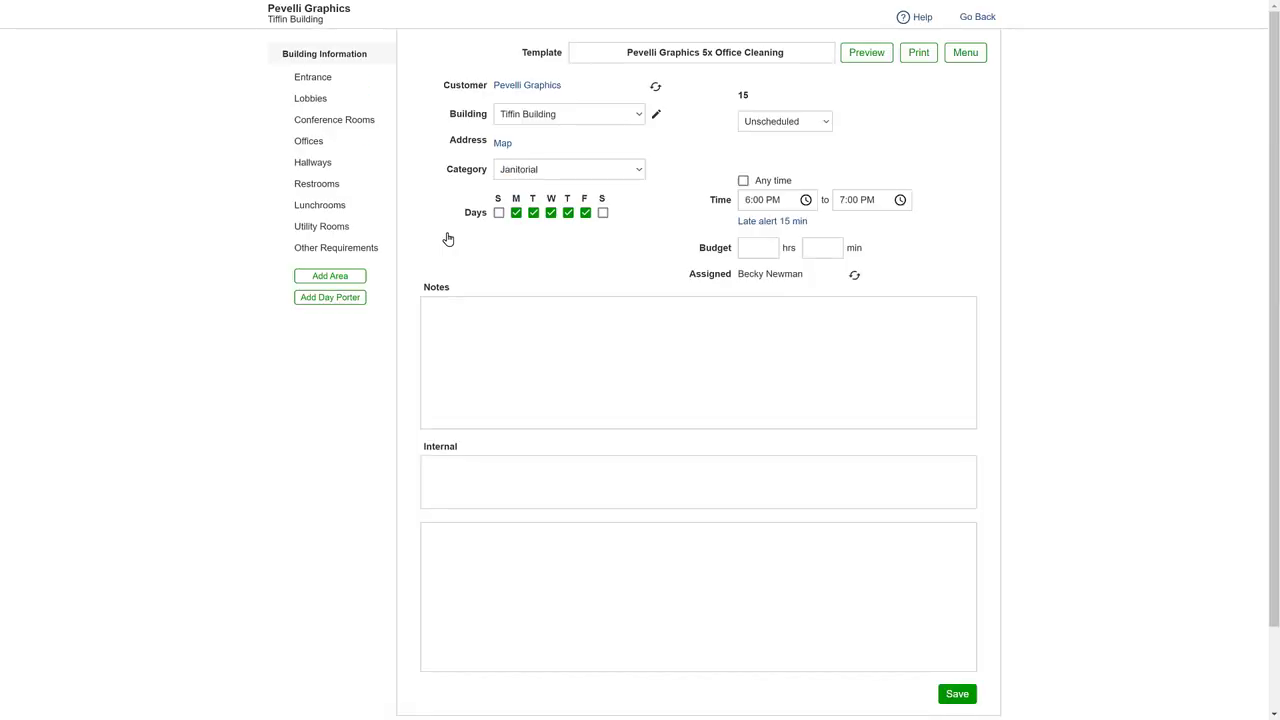
Mark the template Scheduled, repeating weekly on Monday through Friday
left_click(826, 125)
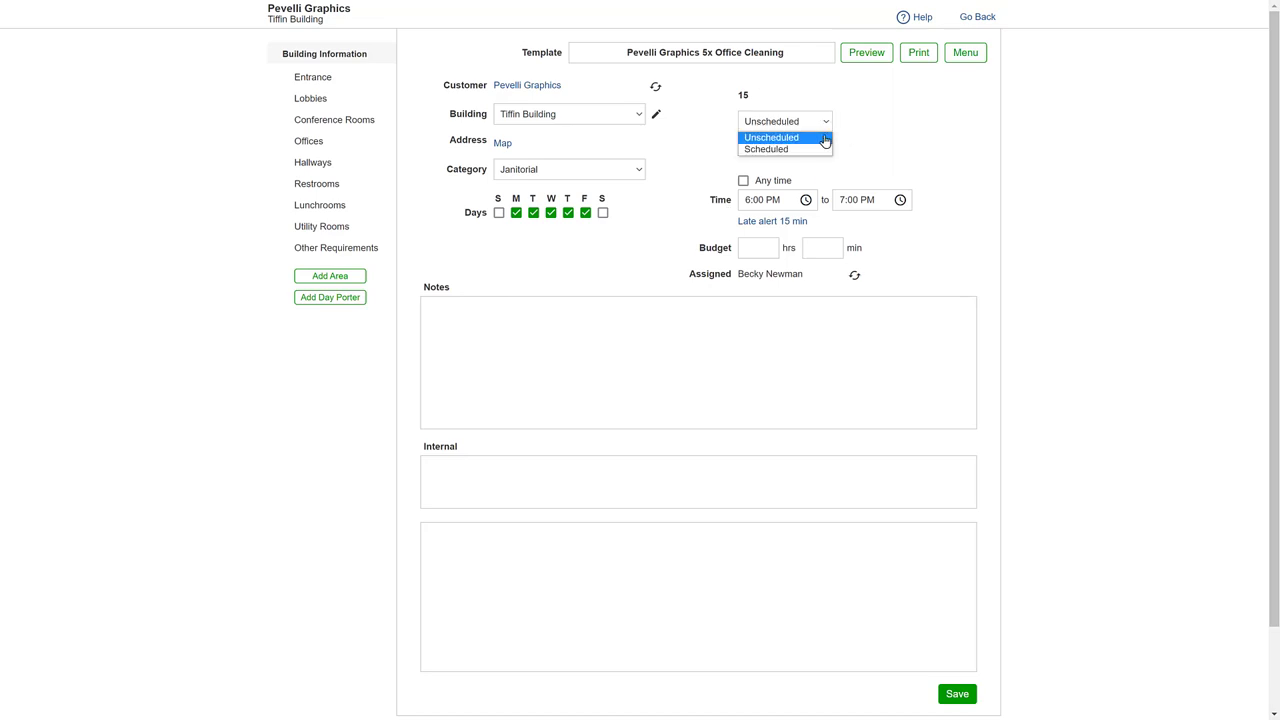
left_click(826, 149)
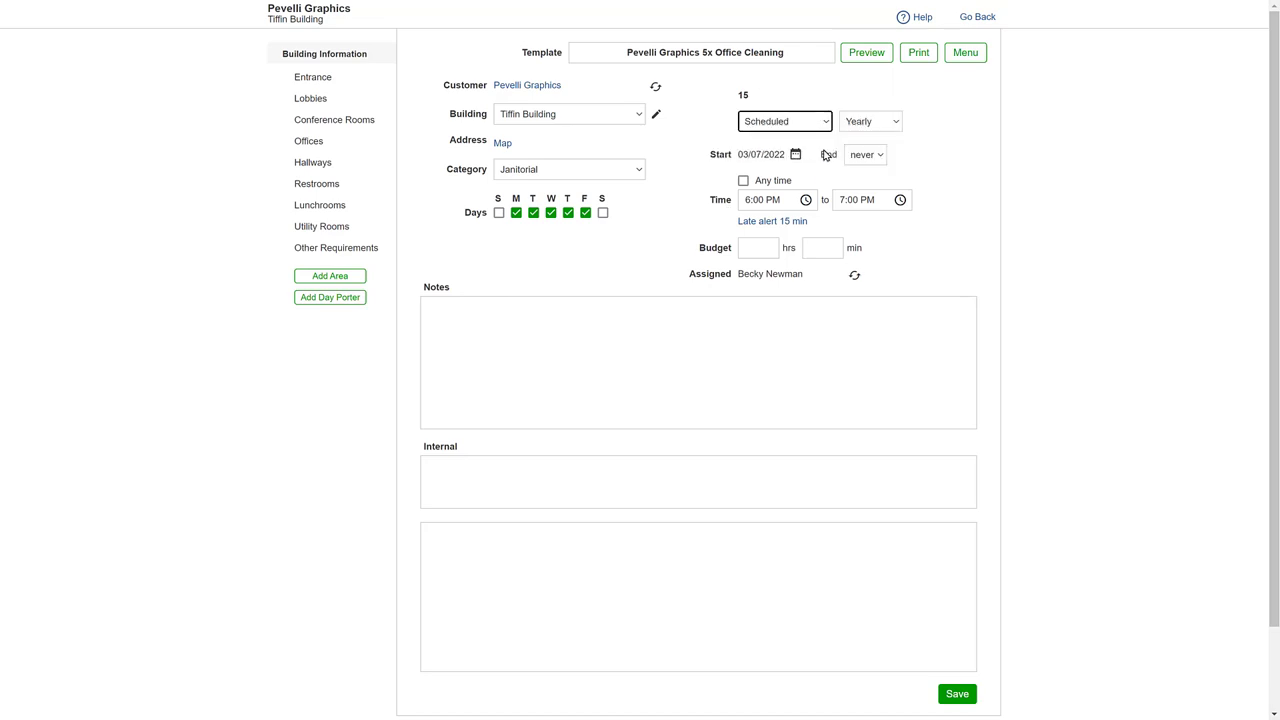
left_click(894, 123)
left_click(880, 172)
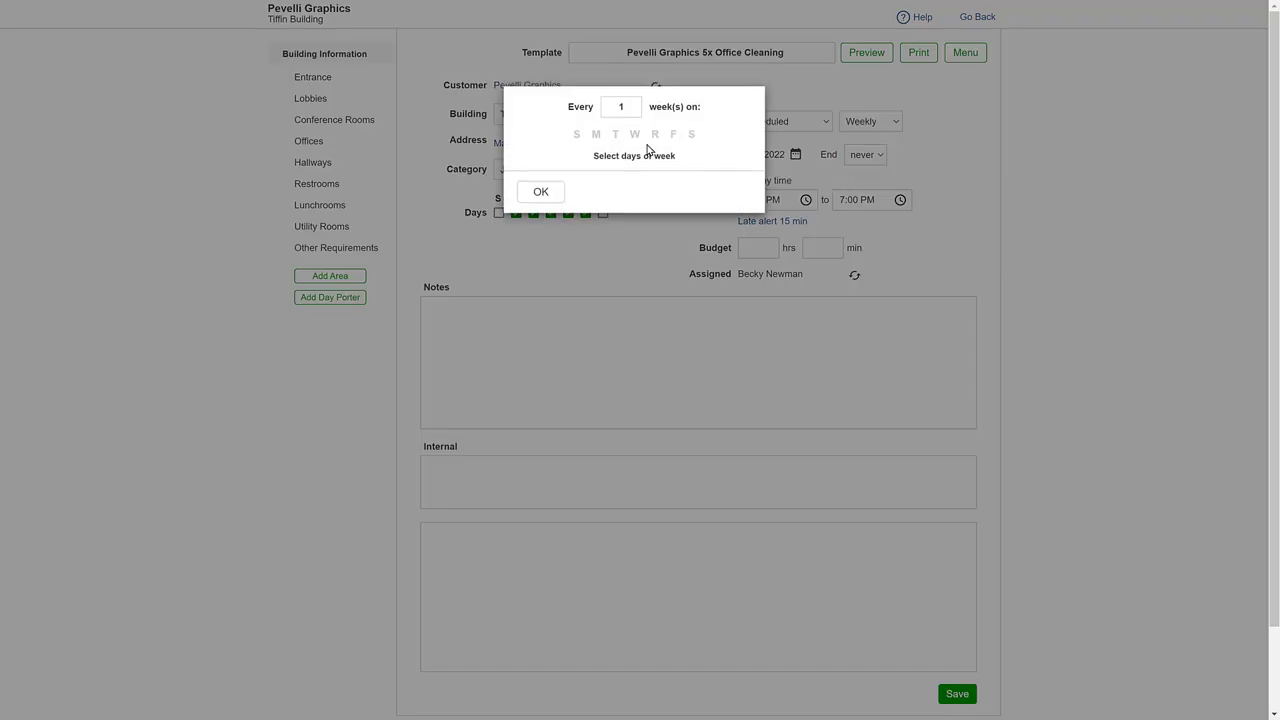
left_click(596, 134)
left_click(615, 134)
left_click(635, 134)
left_click(655, 134)
left_click(673, 134)
left_click(546, 191)
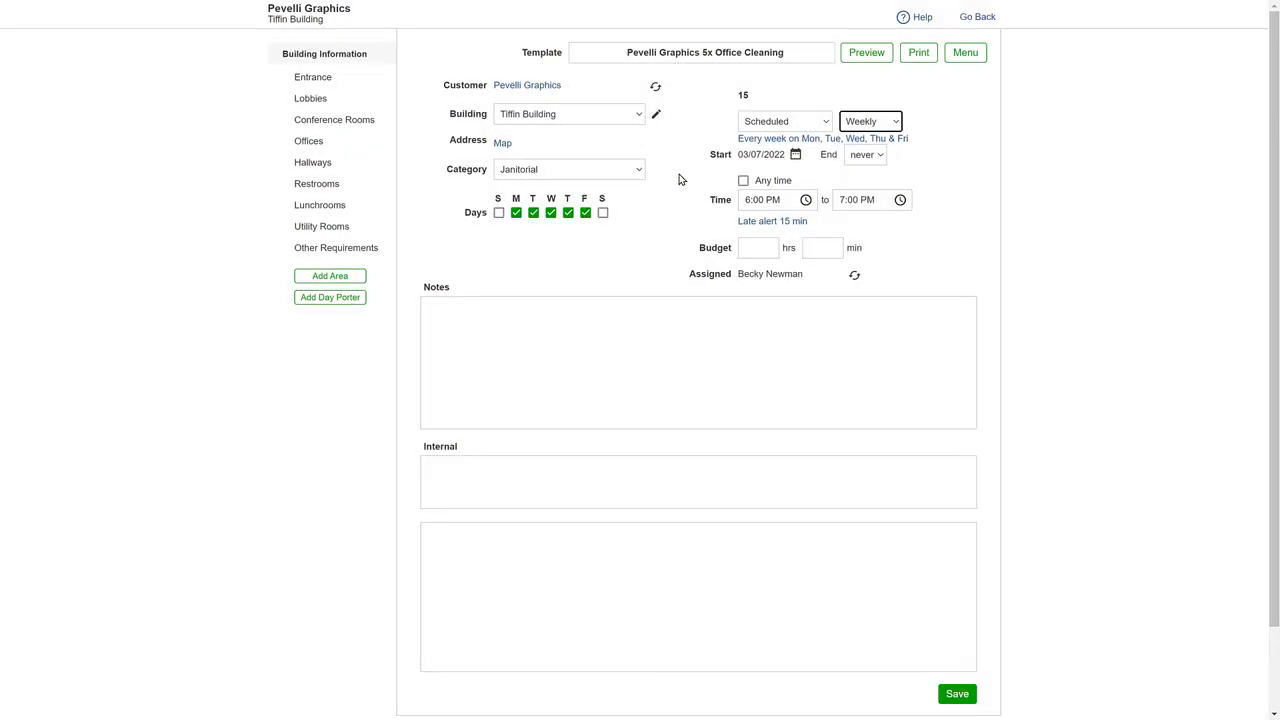
Set the template's hours to 7–8 with a 1-hour budget
left_click(743, 200)
type("7")
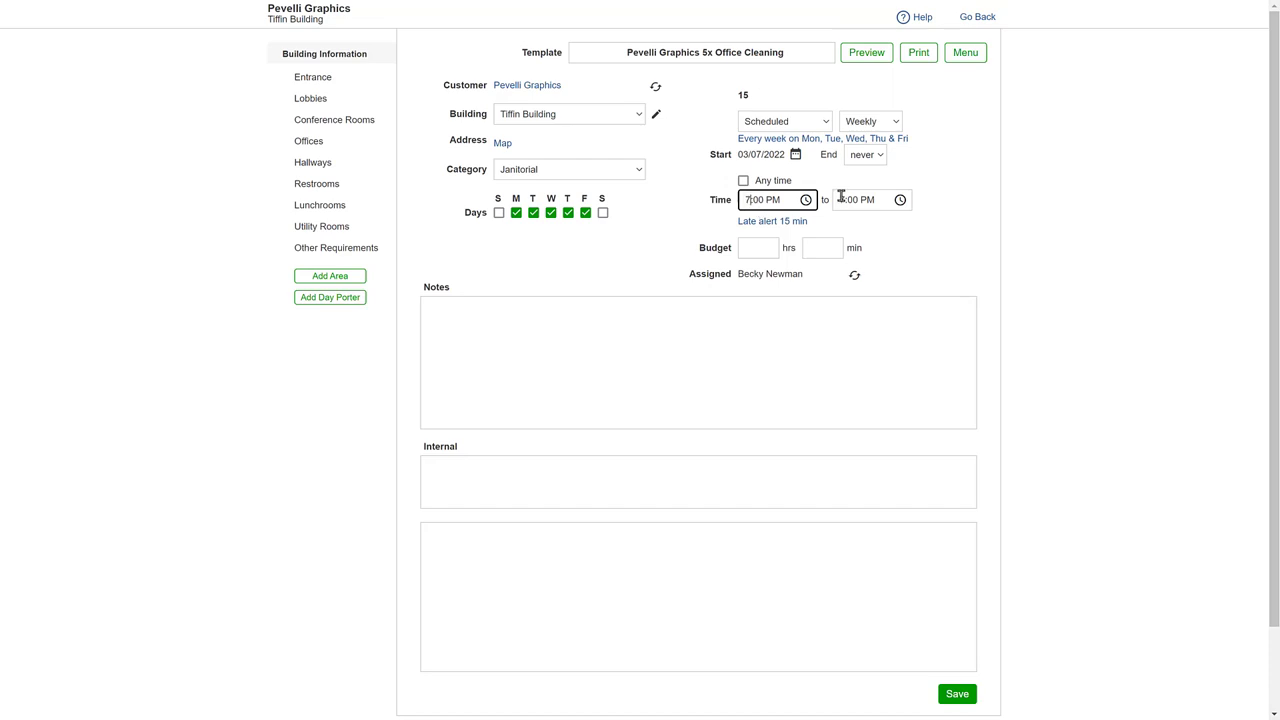
left_click(841, 199)
type("8")
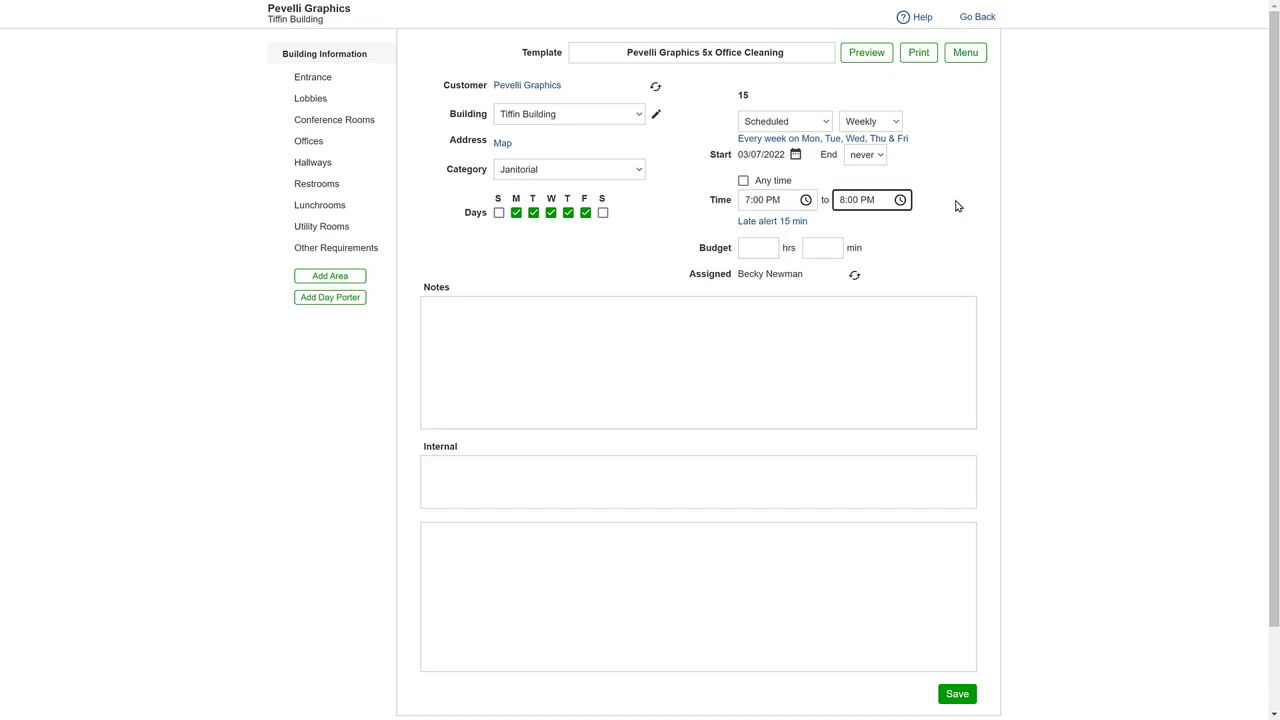
left_click(763, 249)
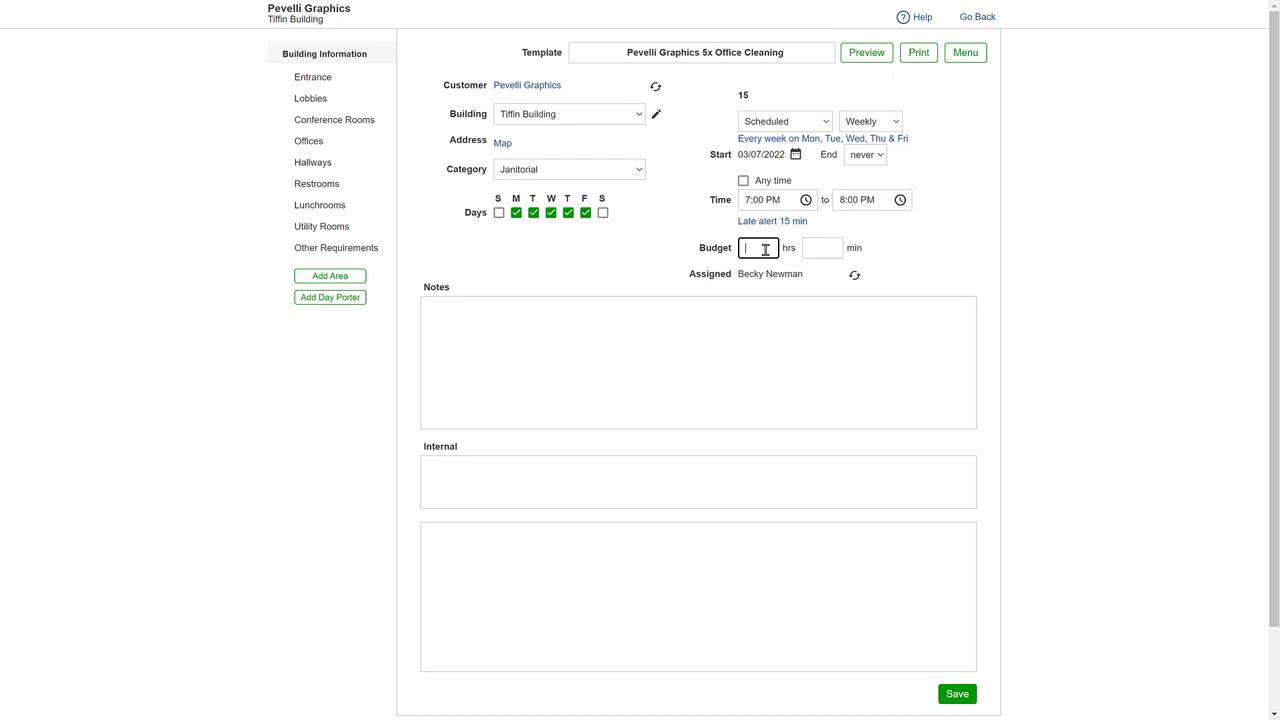
type("1")
left_click(932, 244)
Assign a second cleaner and save, generating the template's tickets
left_click(853, 277)
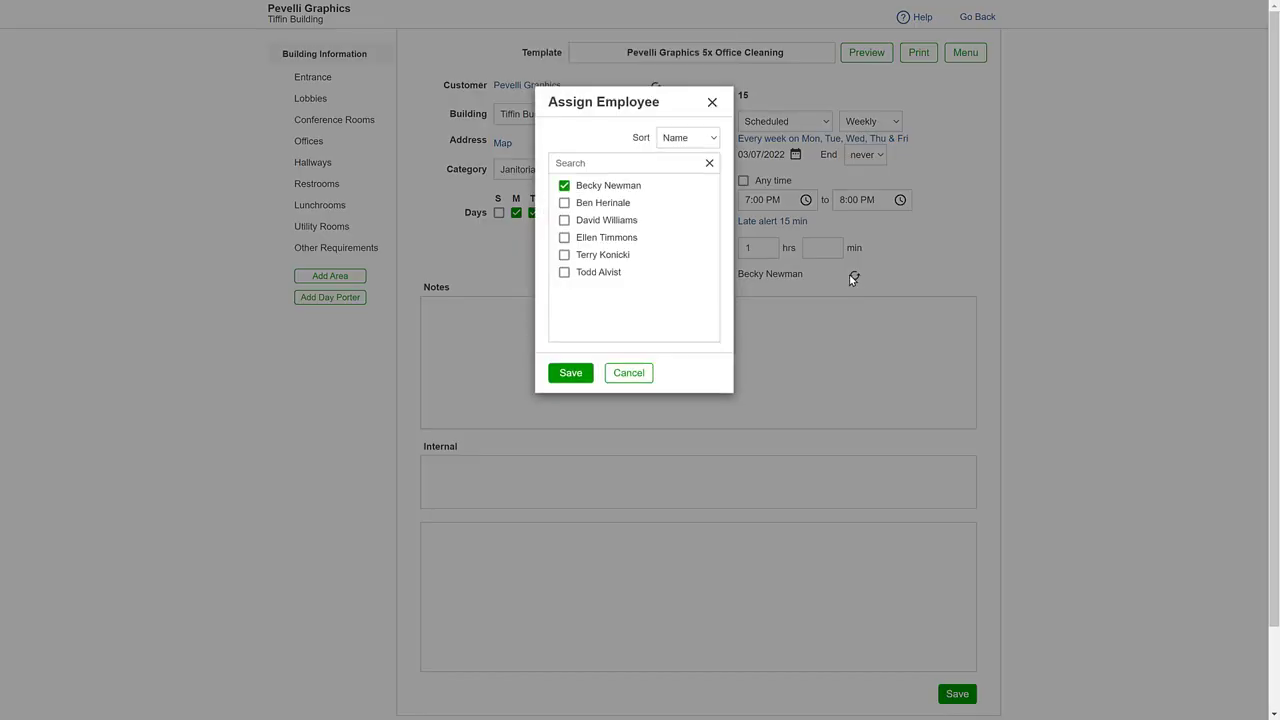
left_click(565, 256)
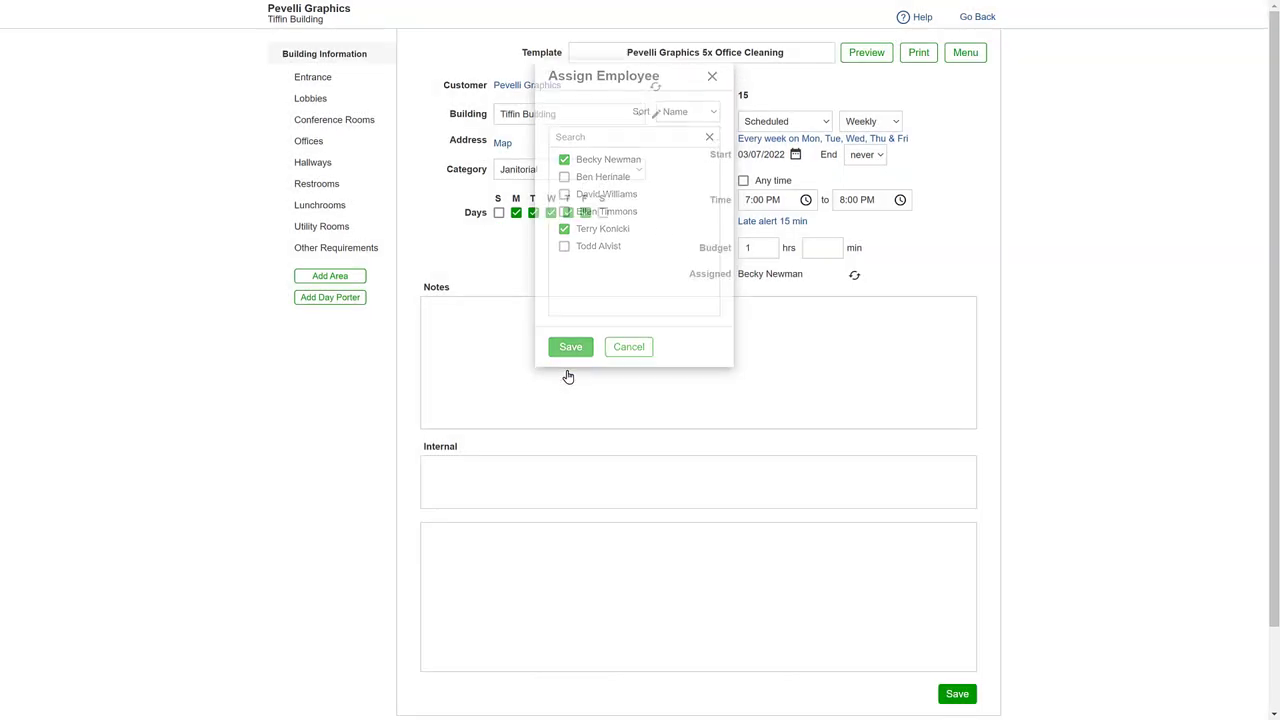
left_click(955, 707)
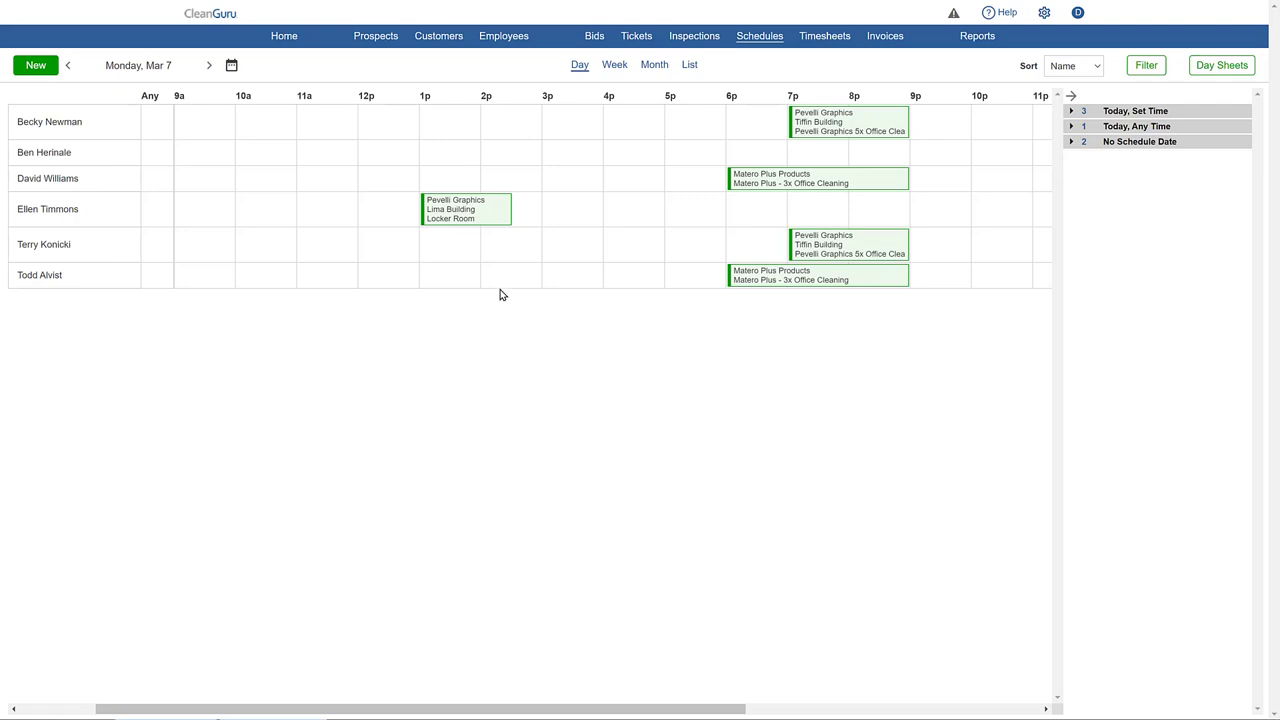
Set up a manual one-time ticket for Tiffin Building named 'Conference Rm CleanUp'
left_click(54, 76)
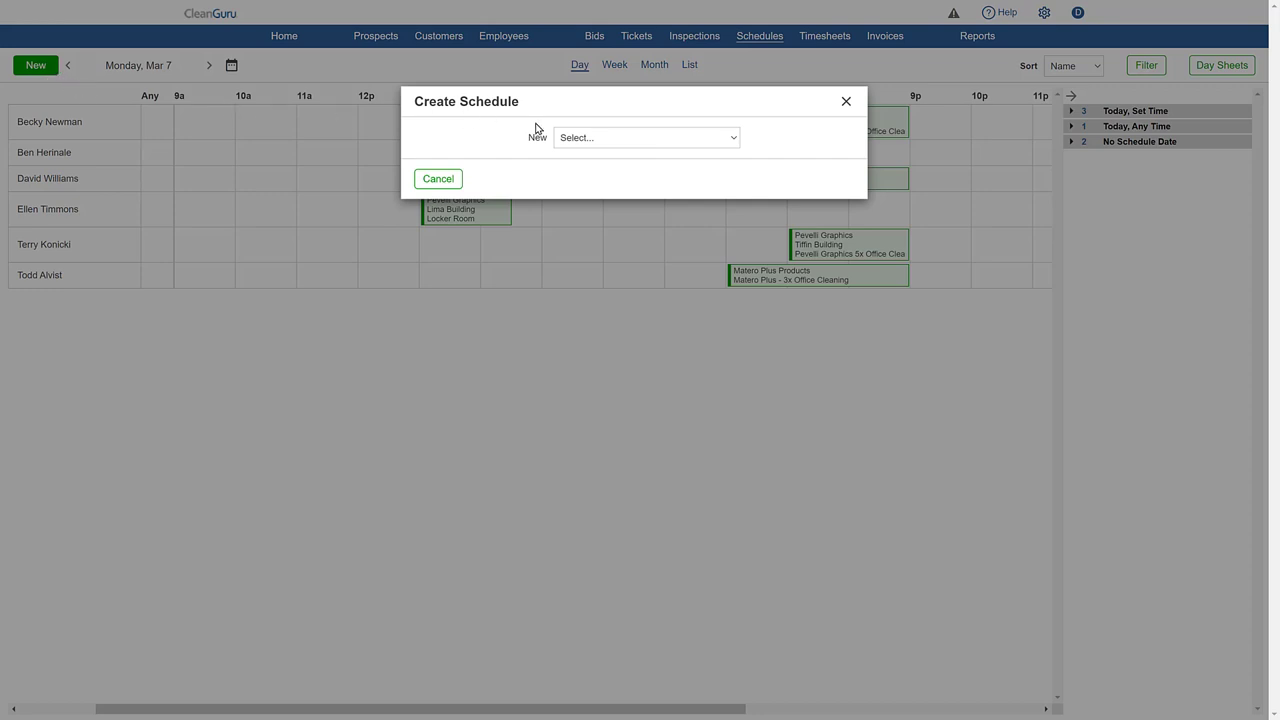
left_click(695, 147)
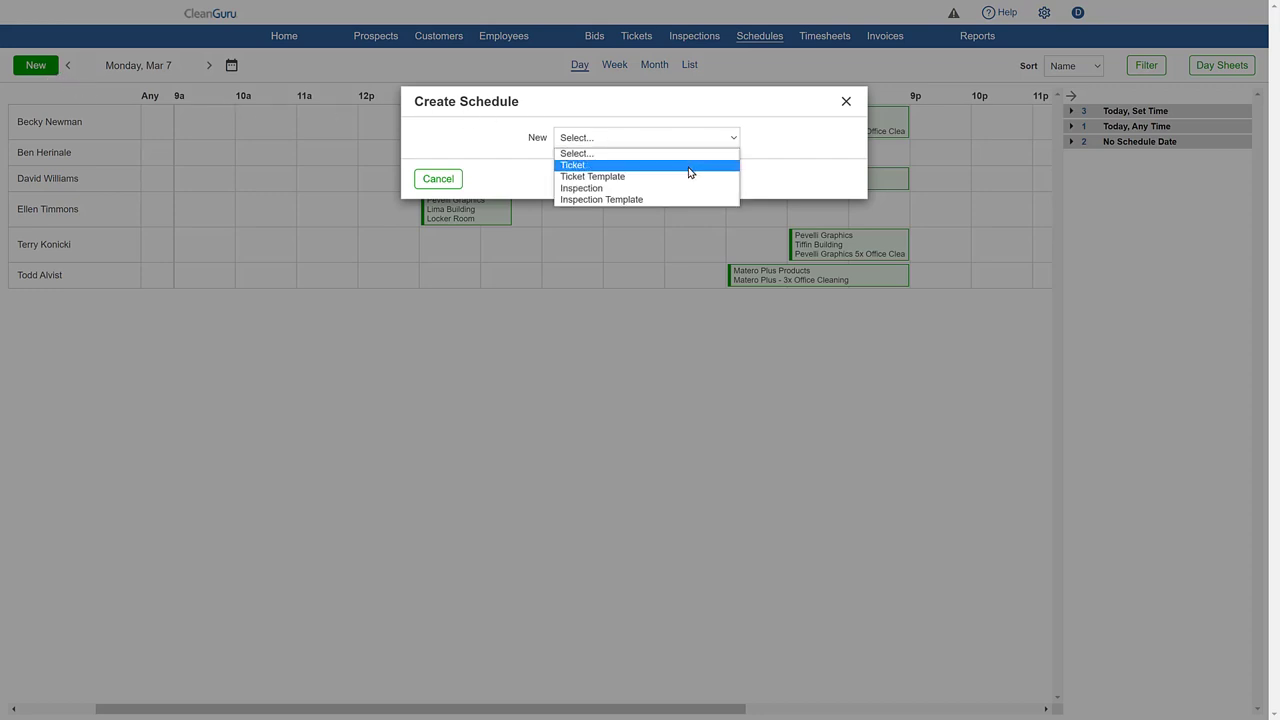
left_click(689, 166)
left_click(720, 144)
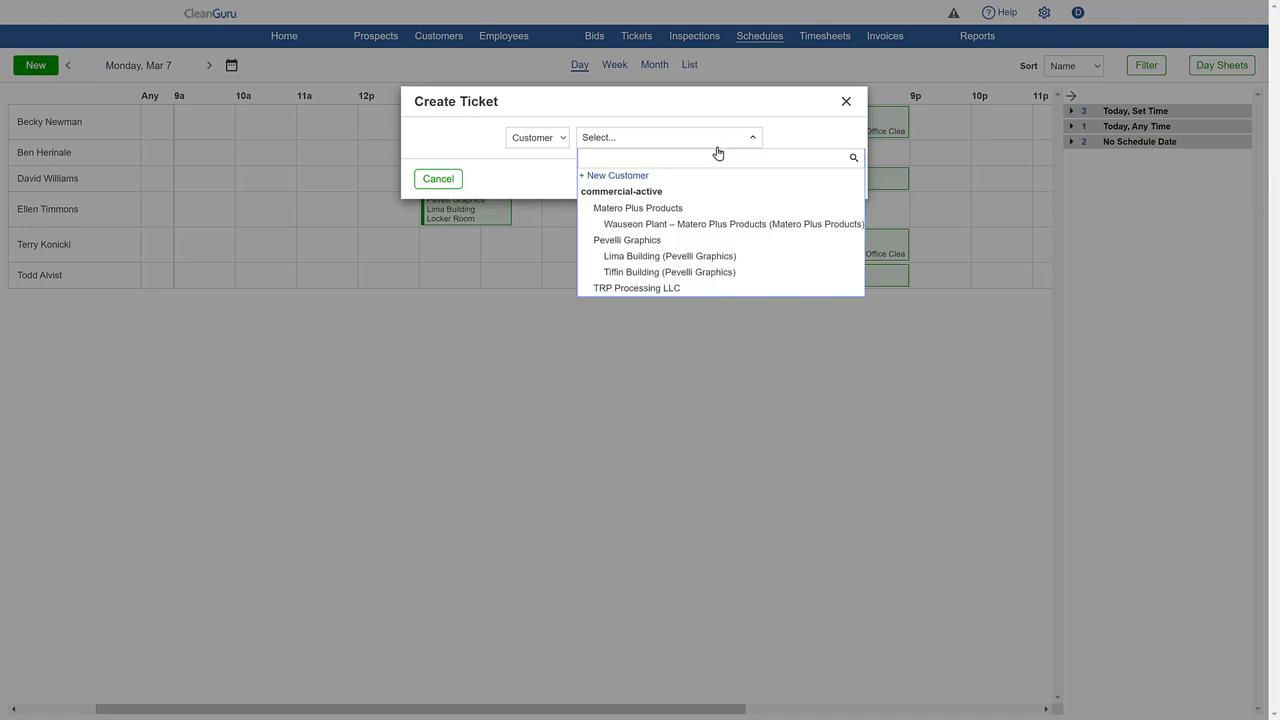
left_click(676, 273)
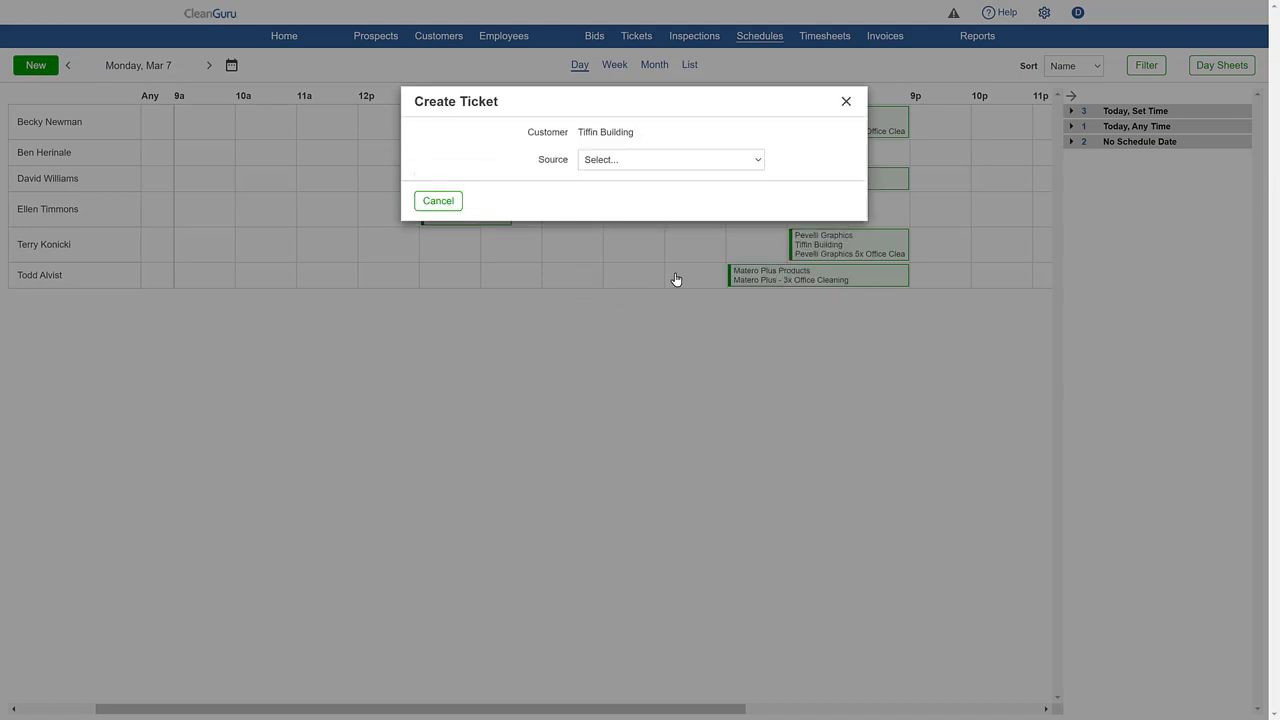
left_click(691, 161)
left_click(693, 176)
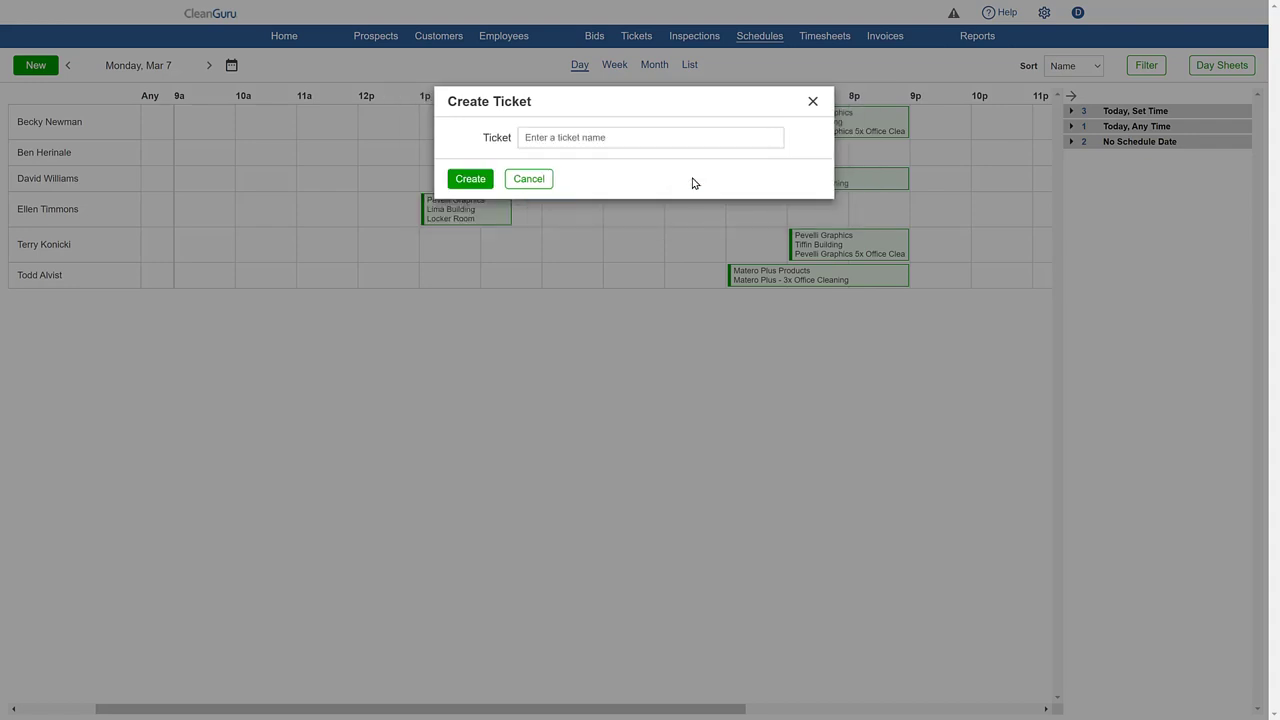
left_click(700, 138)
type("Conference Rm CleanUp")
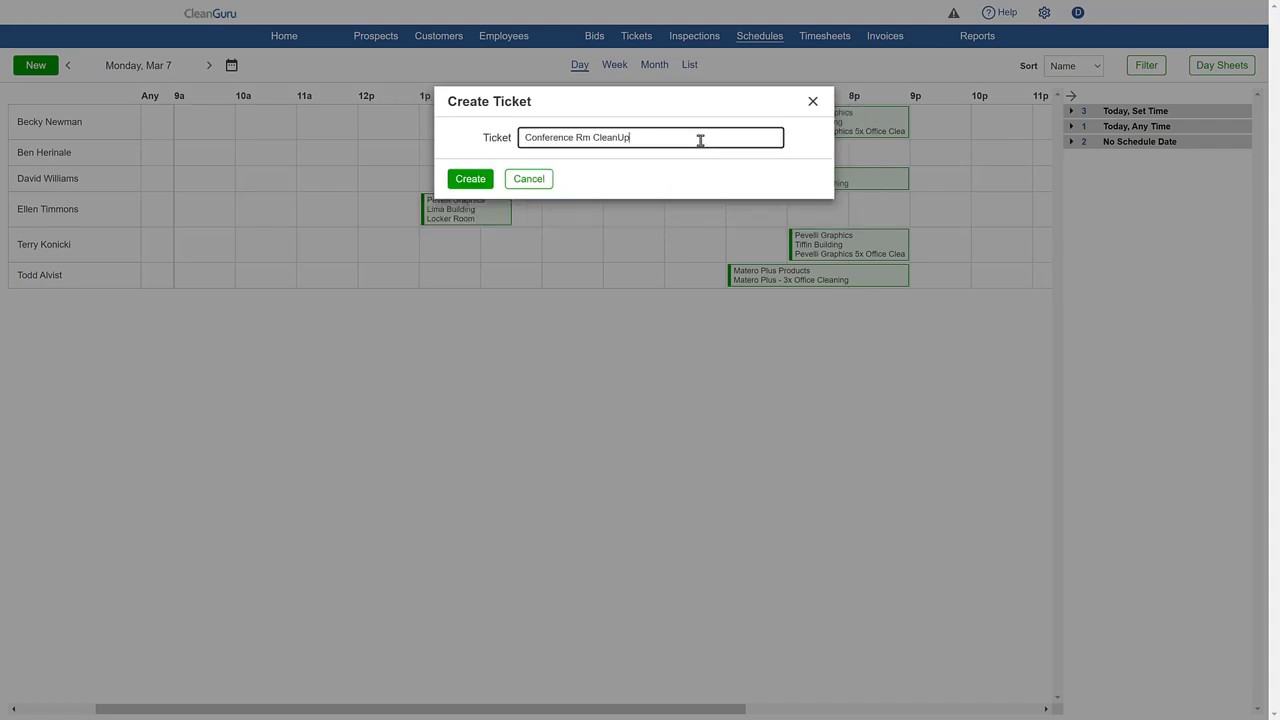
Create the ticket with category Request and a 2-hour budget
left_click(471, 179)
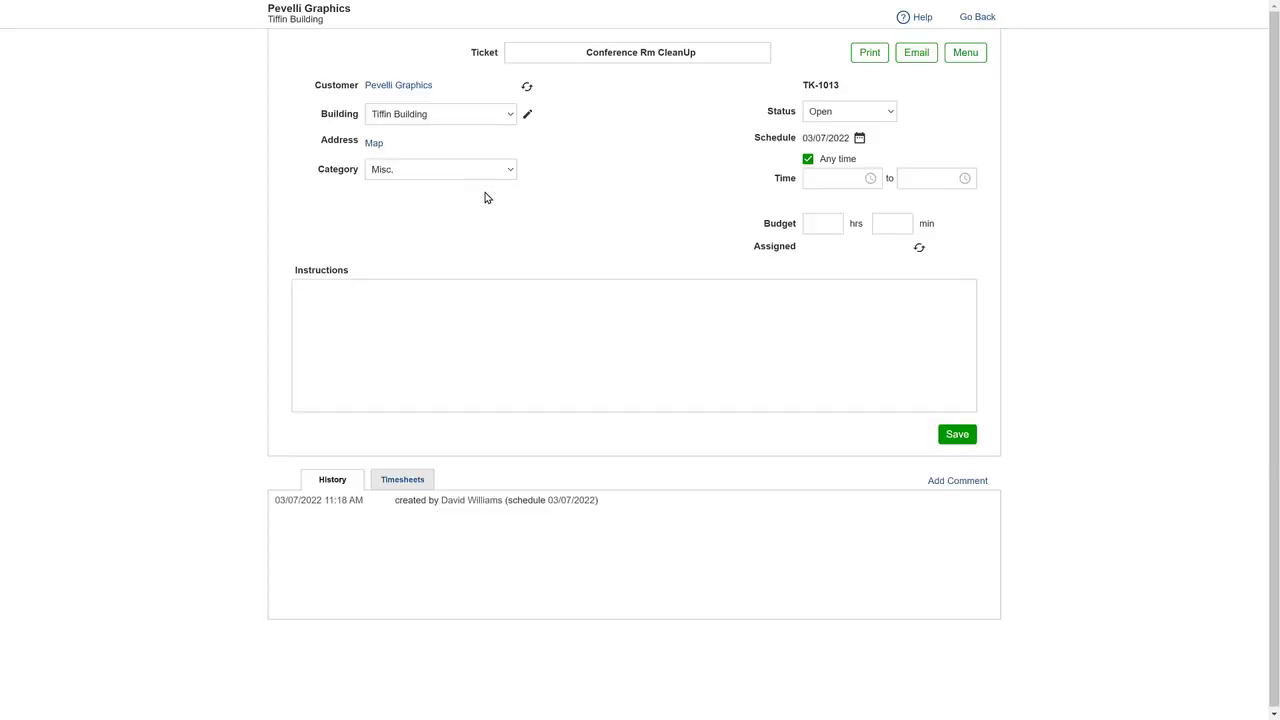
left_click(511, 176)
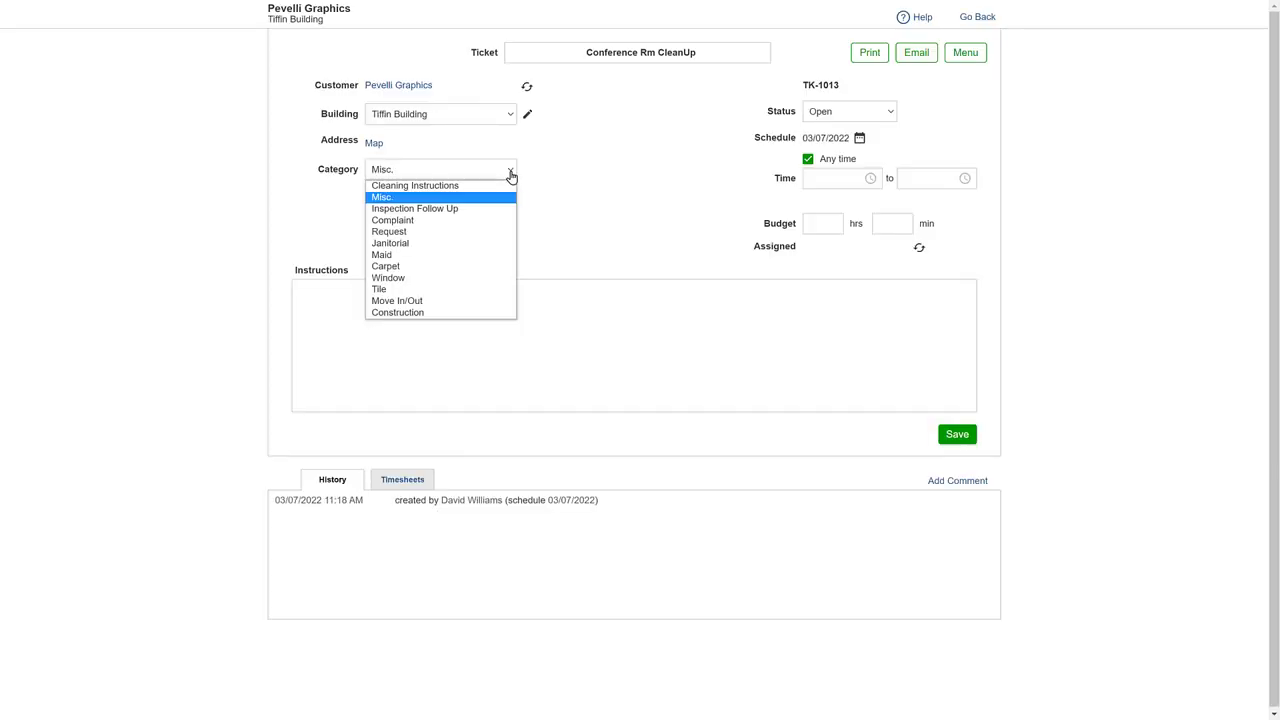
left_click(497, 233)
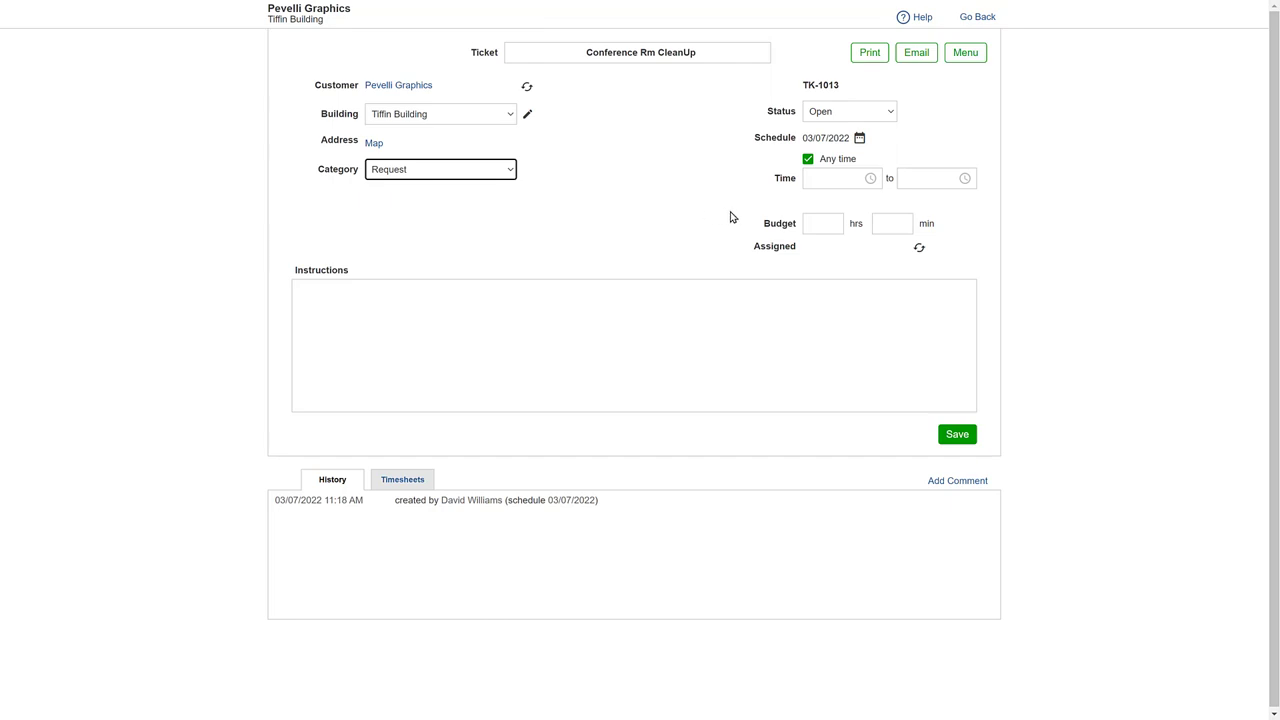
left_click(815, 222)
type("2")
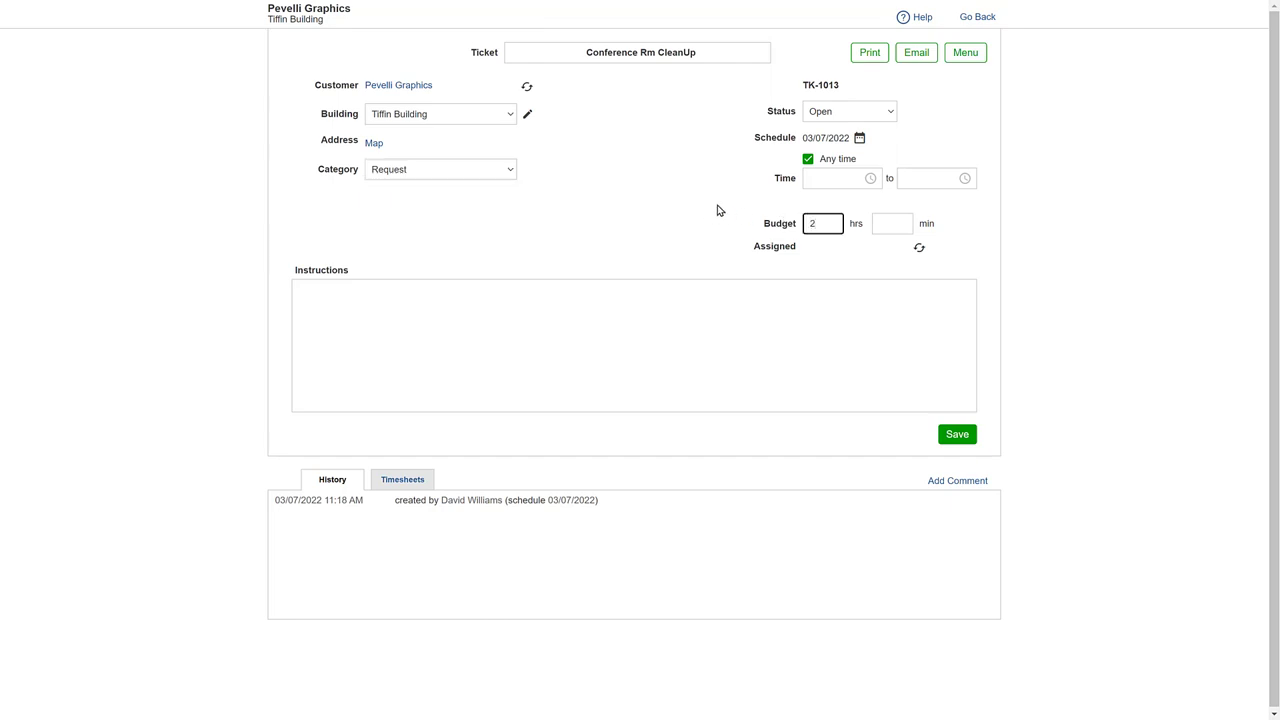
Assign one cleaner, add instructions 'Complete cleaning of front office Conference Room', and save
left_click(919, 248)
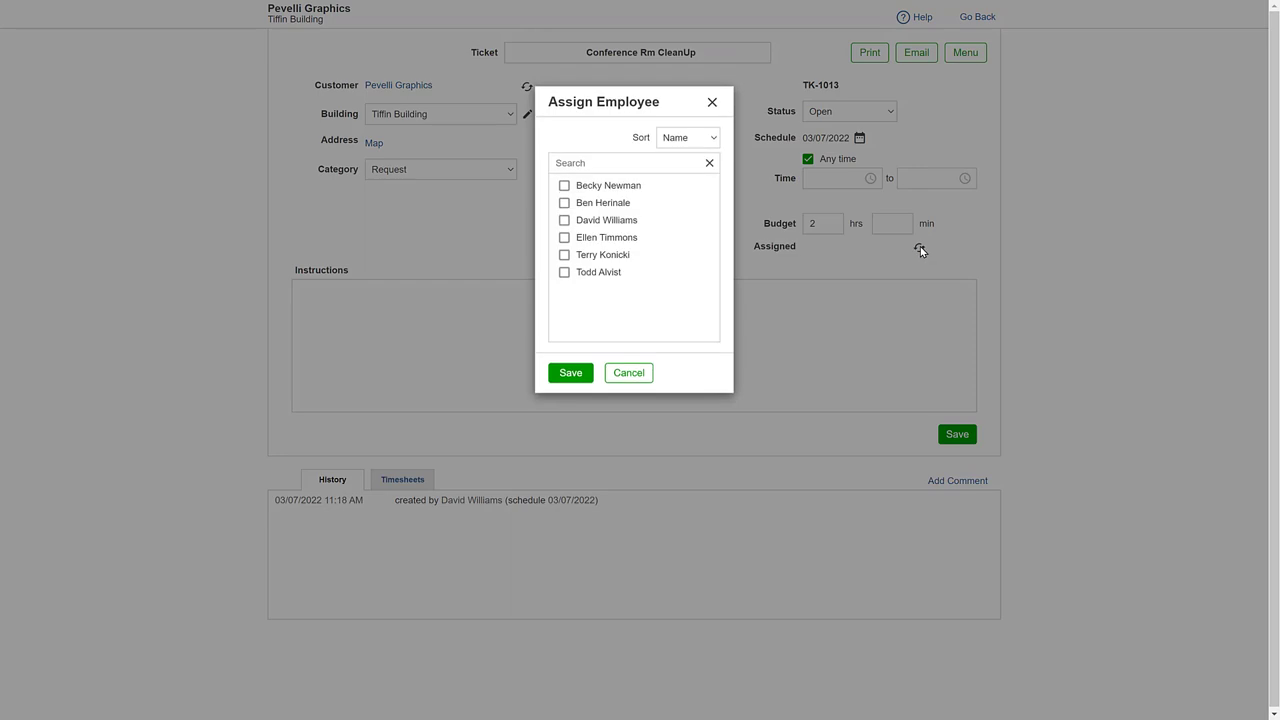
left_click(564, 220)
left_click(570, 372)
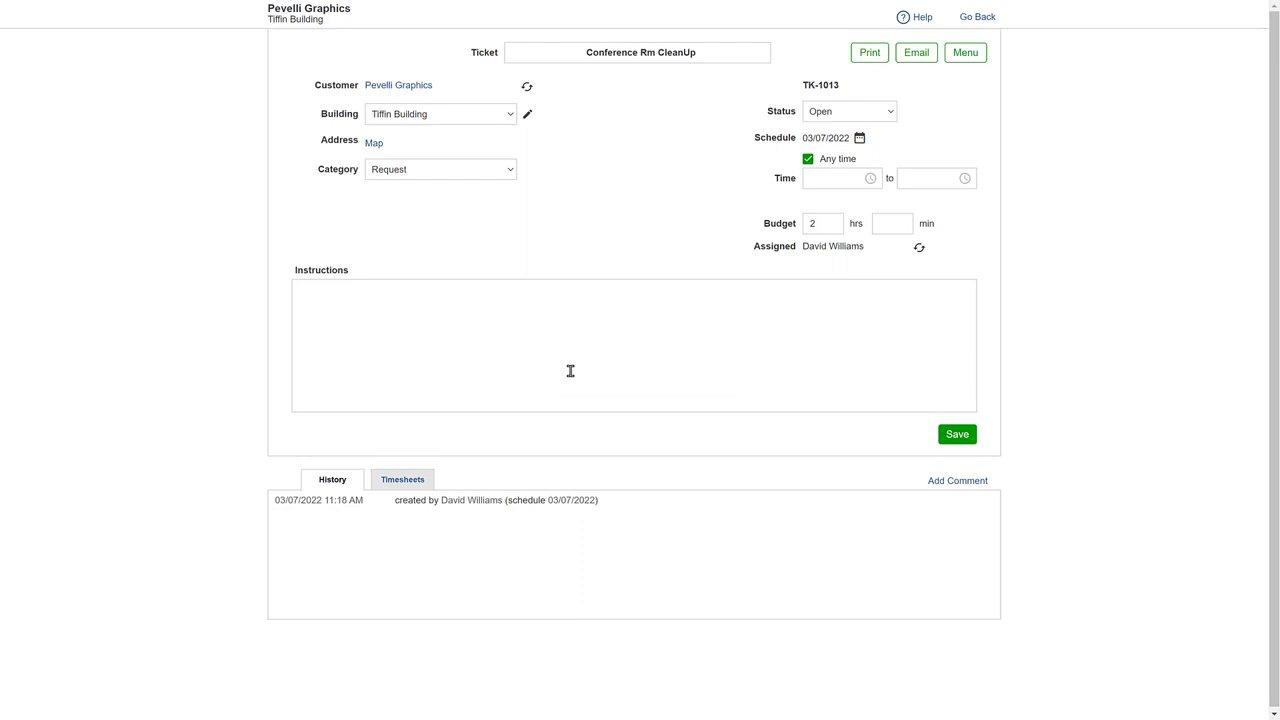
left_click(714, 295)
type("Complete cleaning of front office Conference Room")
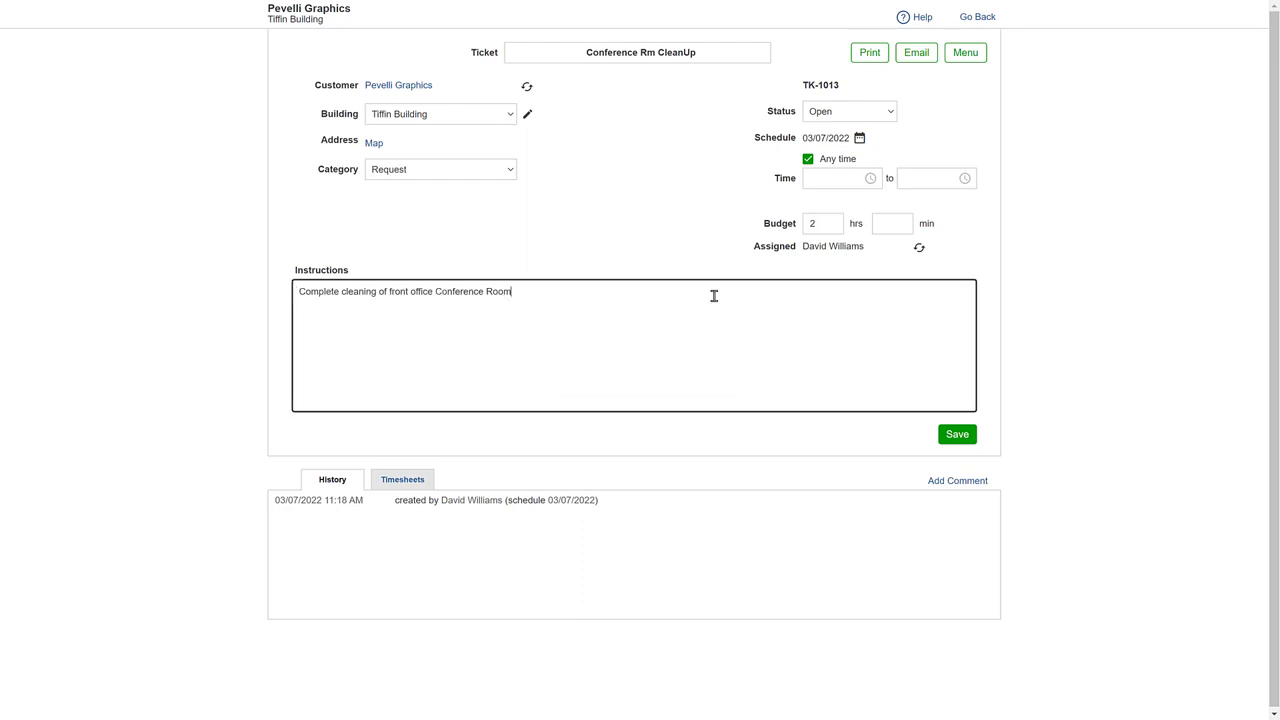
left_click(957, 437)
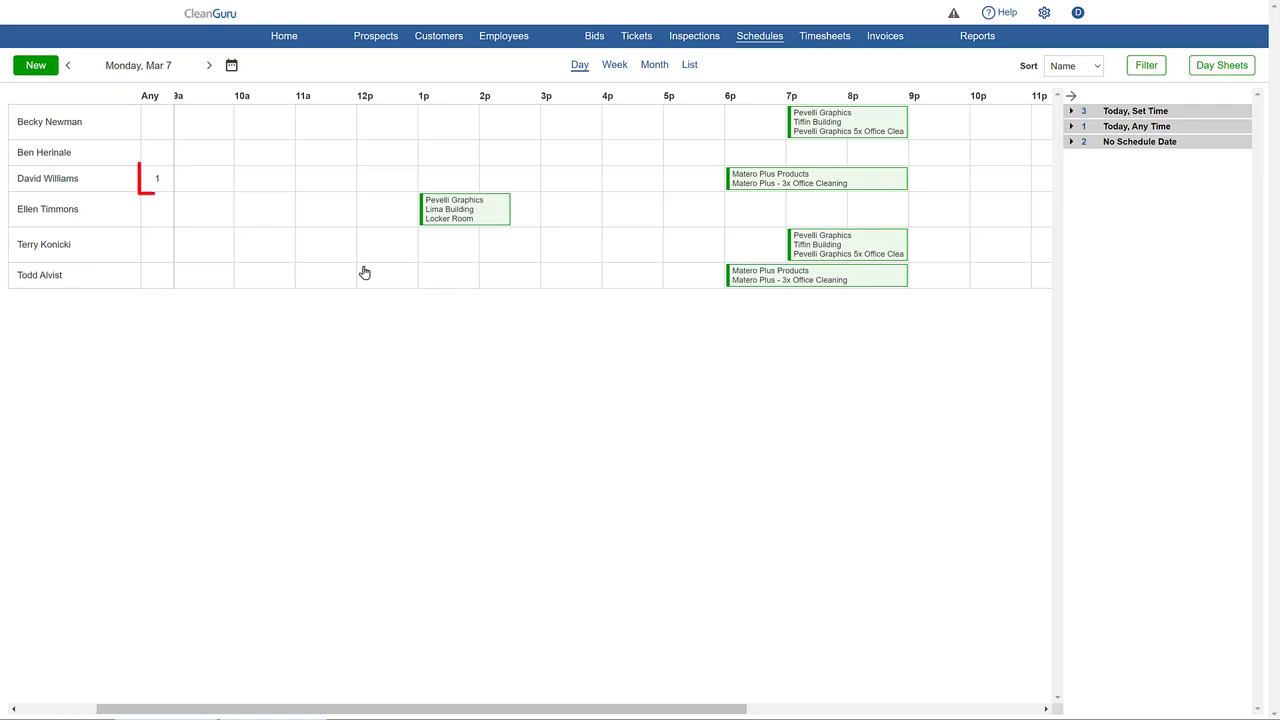
Drag the Conference Rm CleanUp ticket into its cleaner's row at 3p
left_click(163, 185)
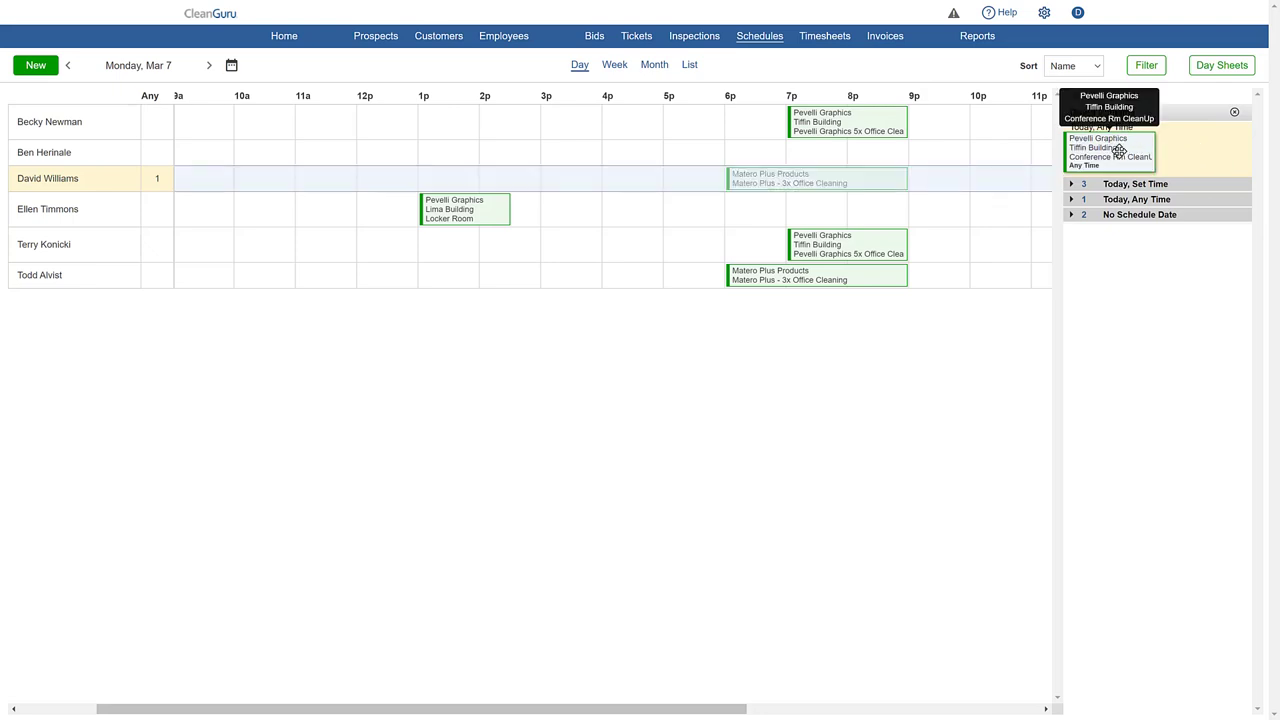
left_click_drag(1119, 150, 565, 185)
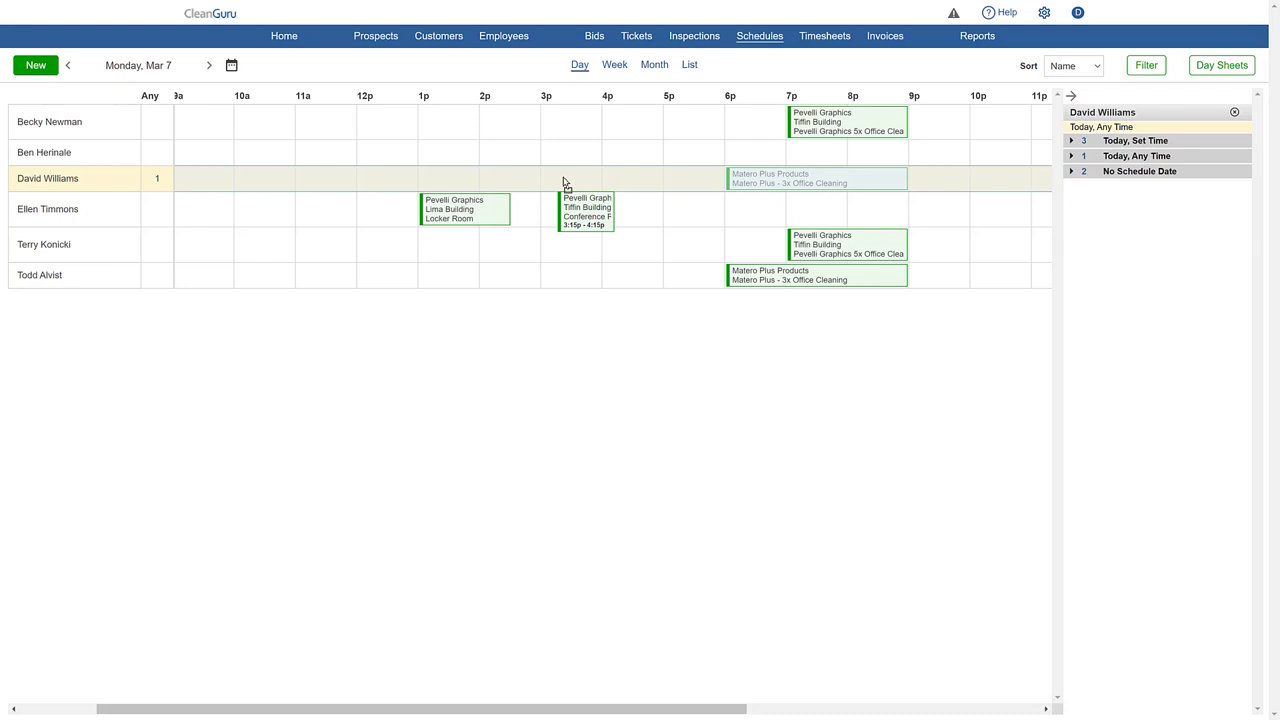
left_click_drag(563, 183, 545, 178)
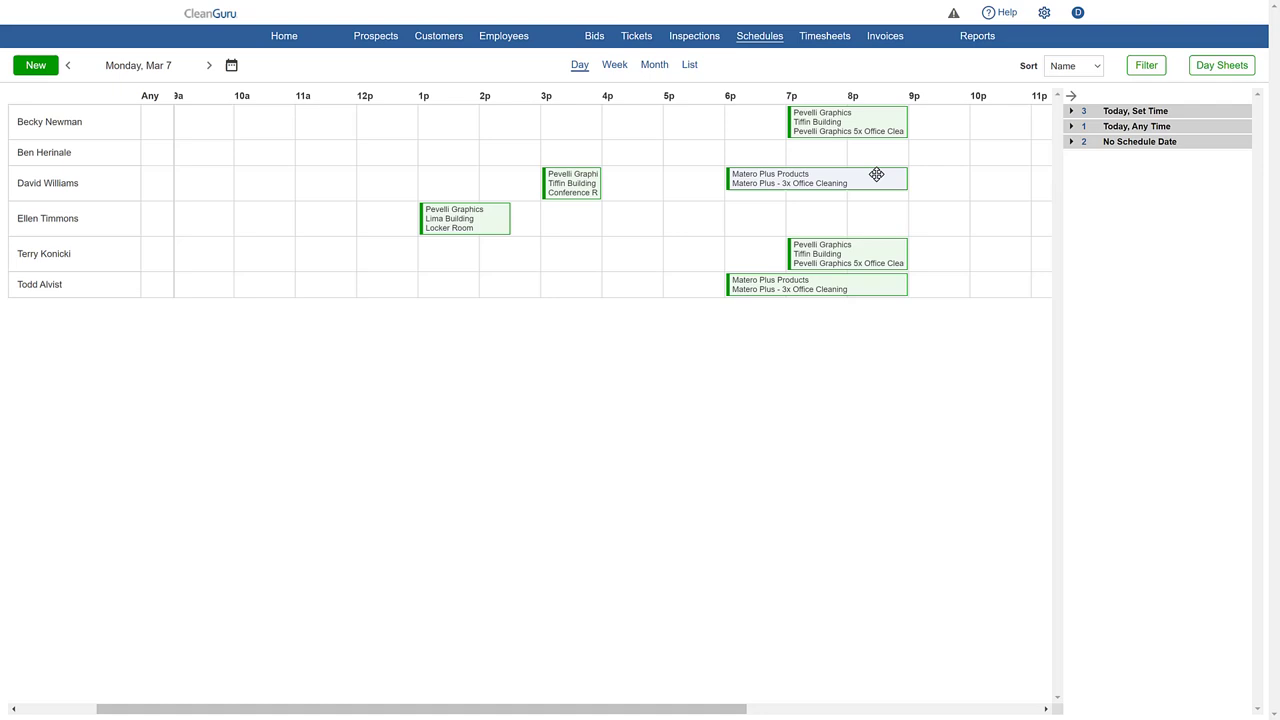
mouse_move(865, 181)
left_mouse_down()
mouse_move(806, 183)
mouse_move(875, 183)
left_mouse_up()
Expand the Today Set Time, Today Any Time and No Schedule Date job groups
left_click(1186, 113)
left_click(1186, 208)
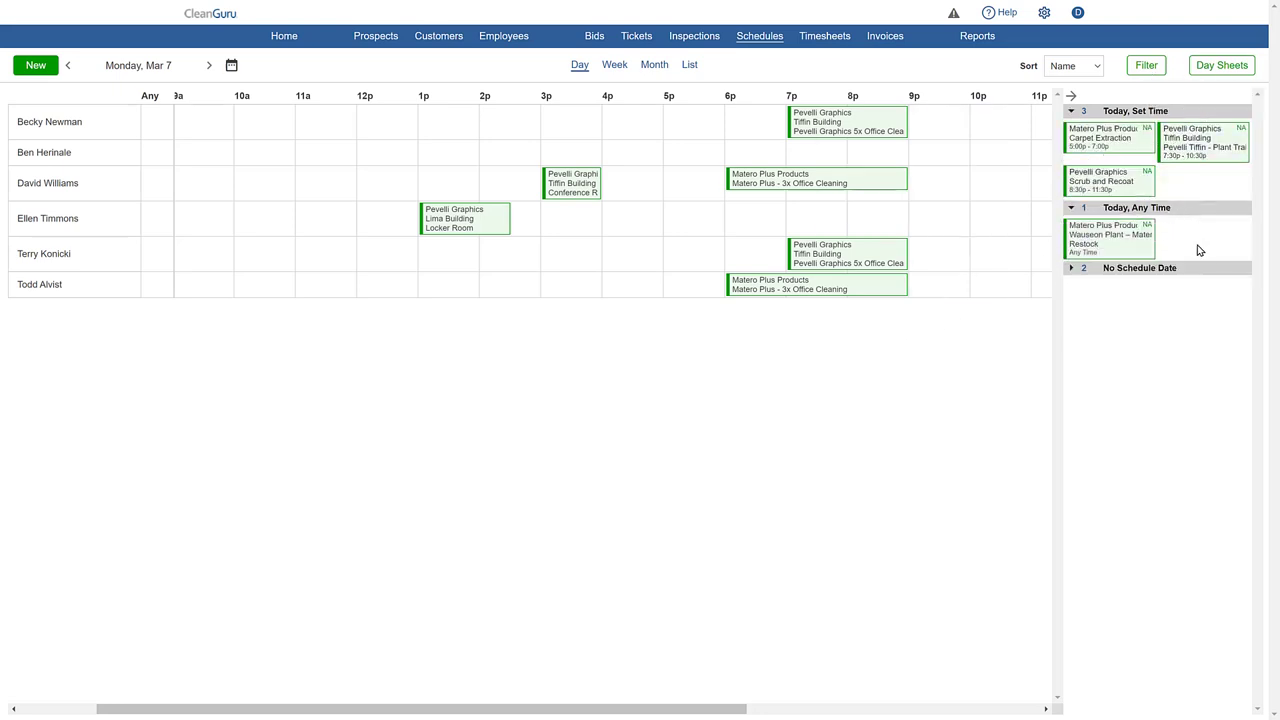
left_click(1196, 275)
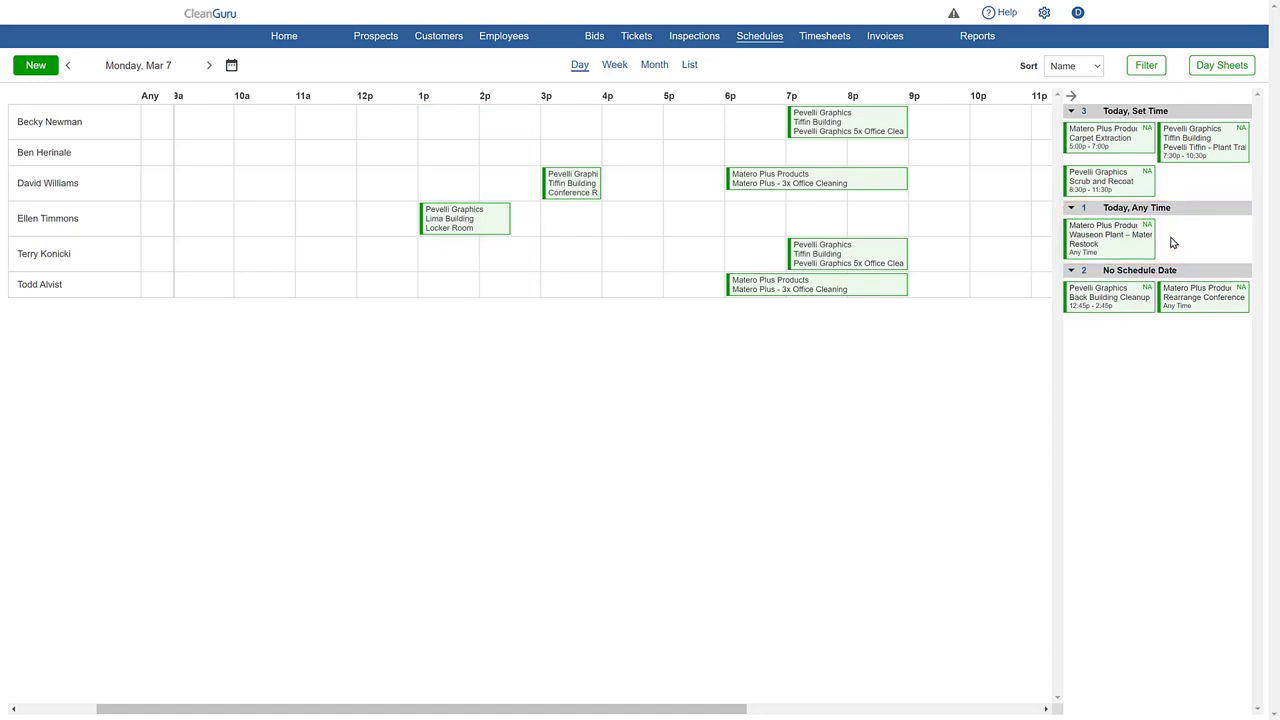
Give the Wauseon Plant Restock job a 3p slot, then return it unassigned to the panel
left_click_drag(1131, 237, 555, 255)
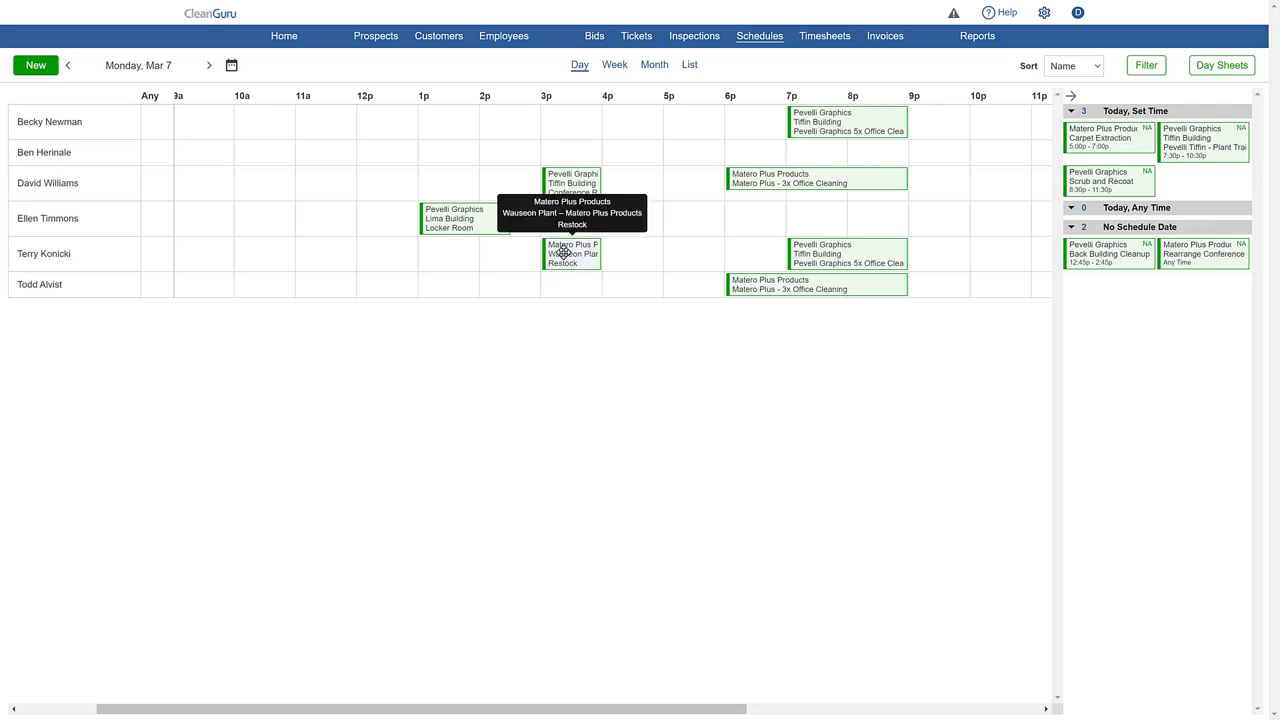
left_click_drag(563, 253, 1128, 300)
left_click(550, 152)
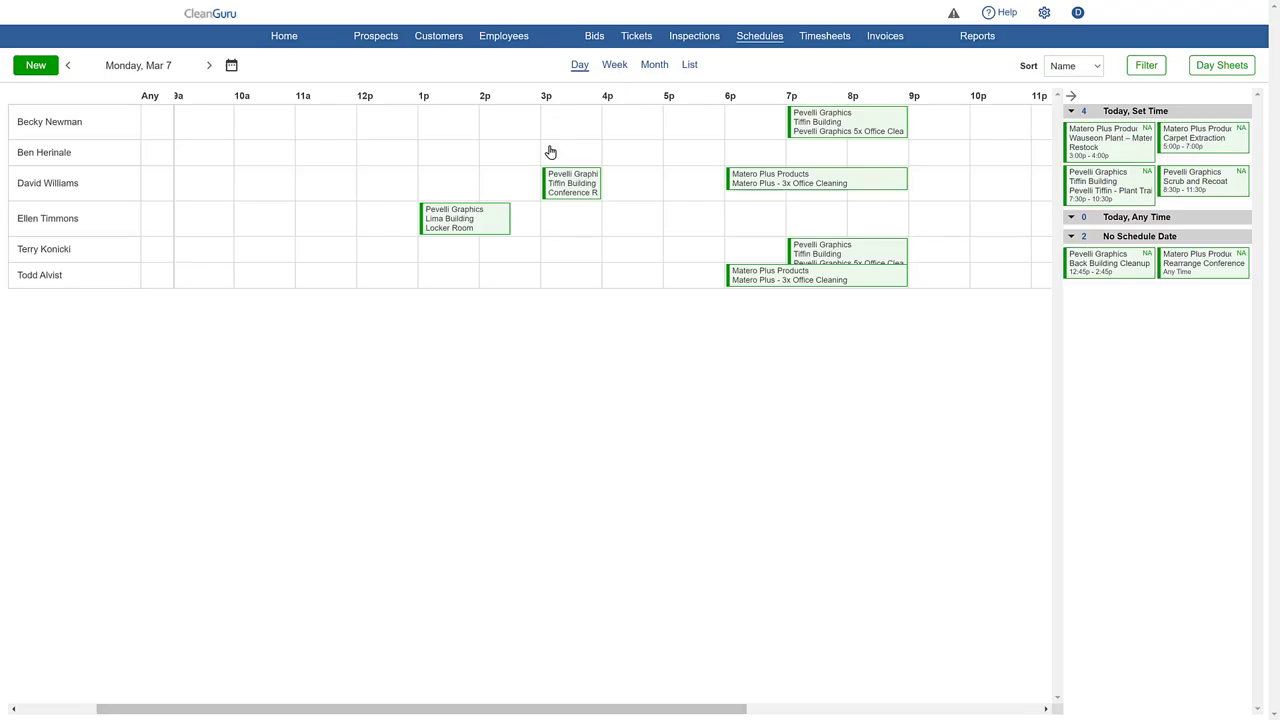